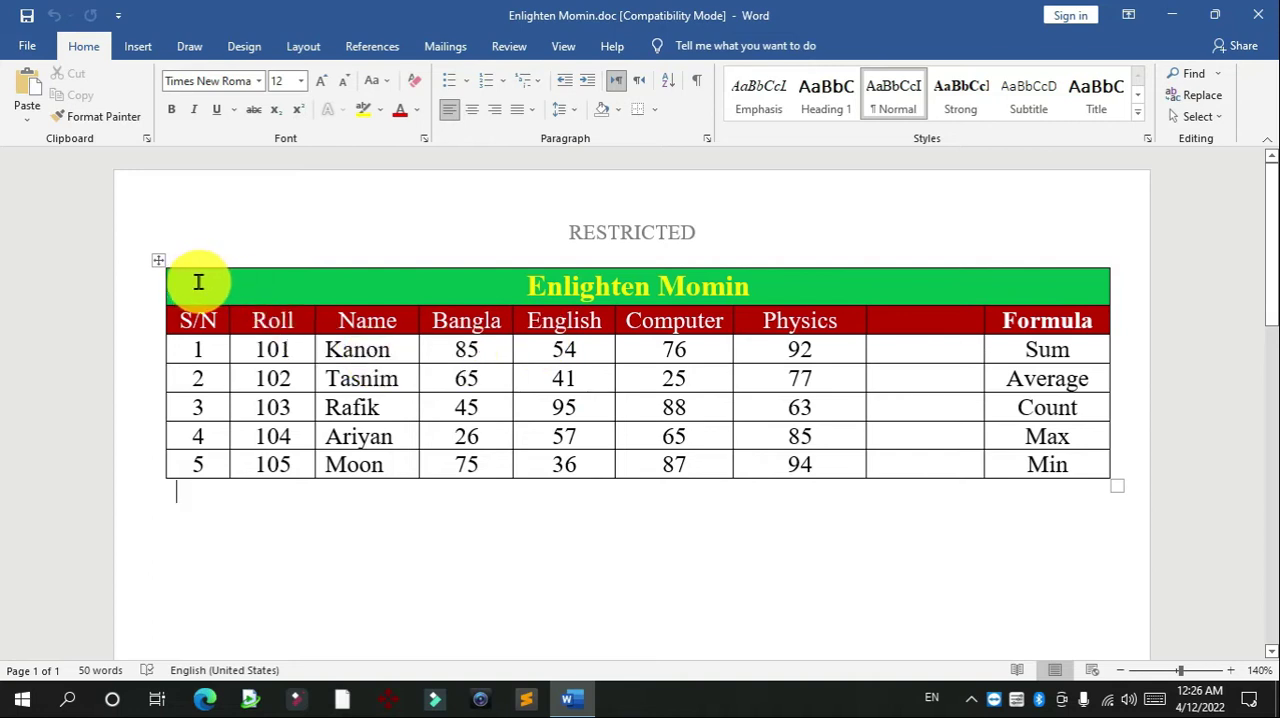
Insert the formula =SUM(LEFT) in the blank cell beside Physics in the S/N 1 row
left_click(355, 286)
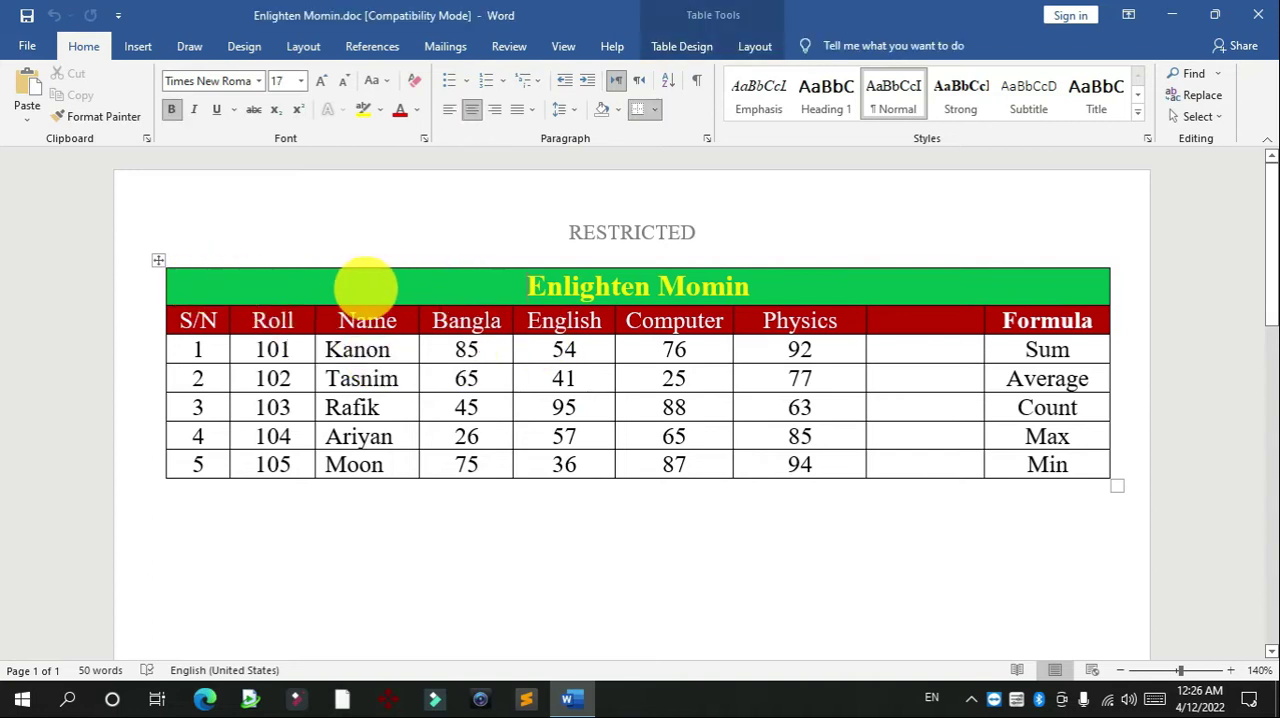
left_click(903, 352)
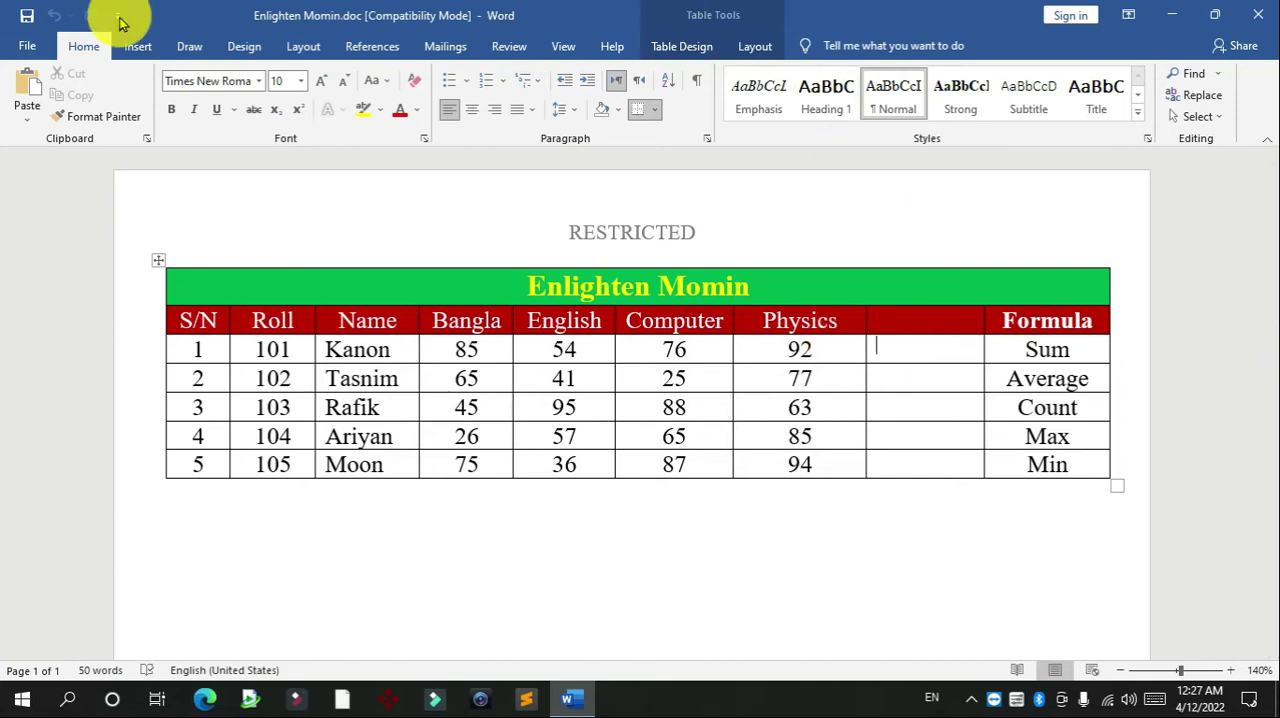
left_click(745, 47)
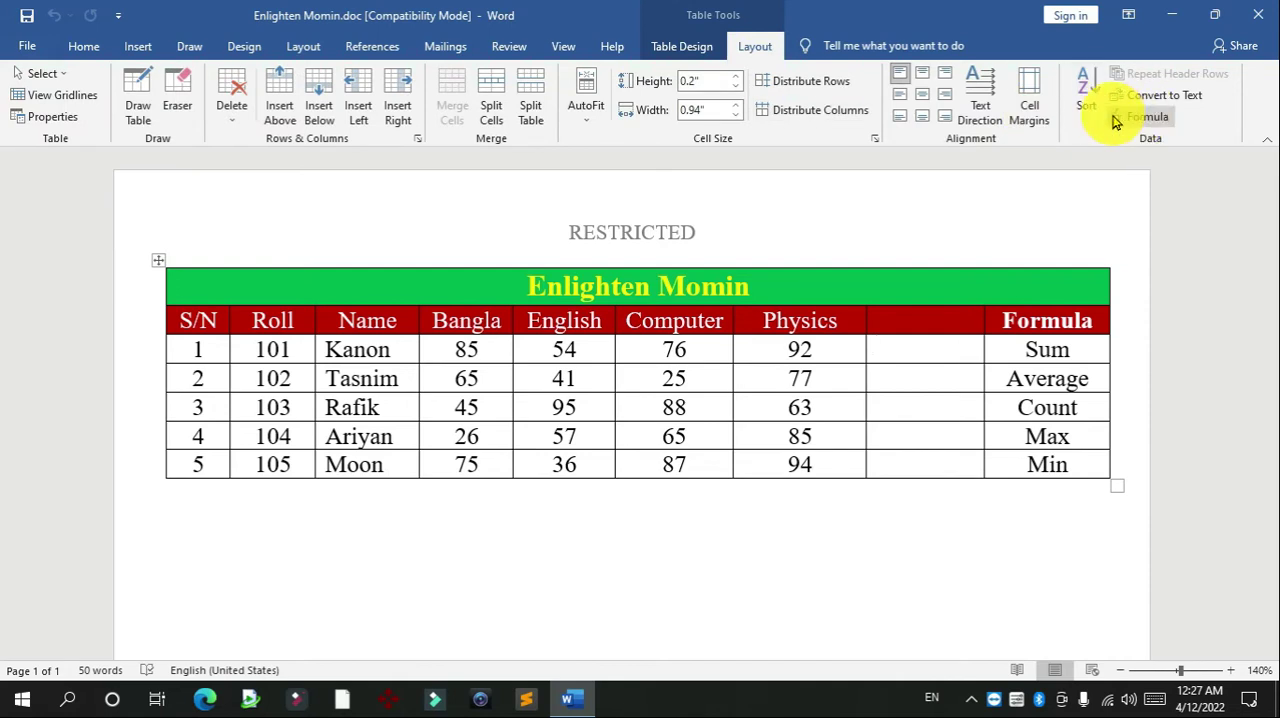
left_click(1147, 118)
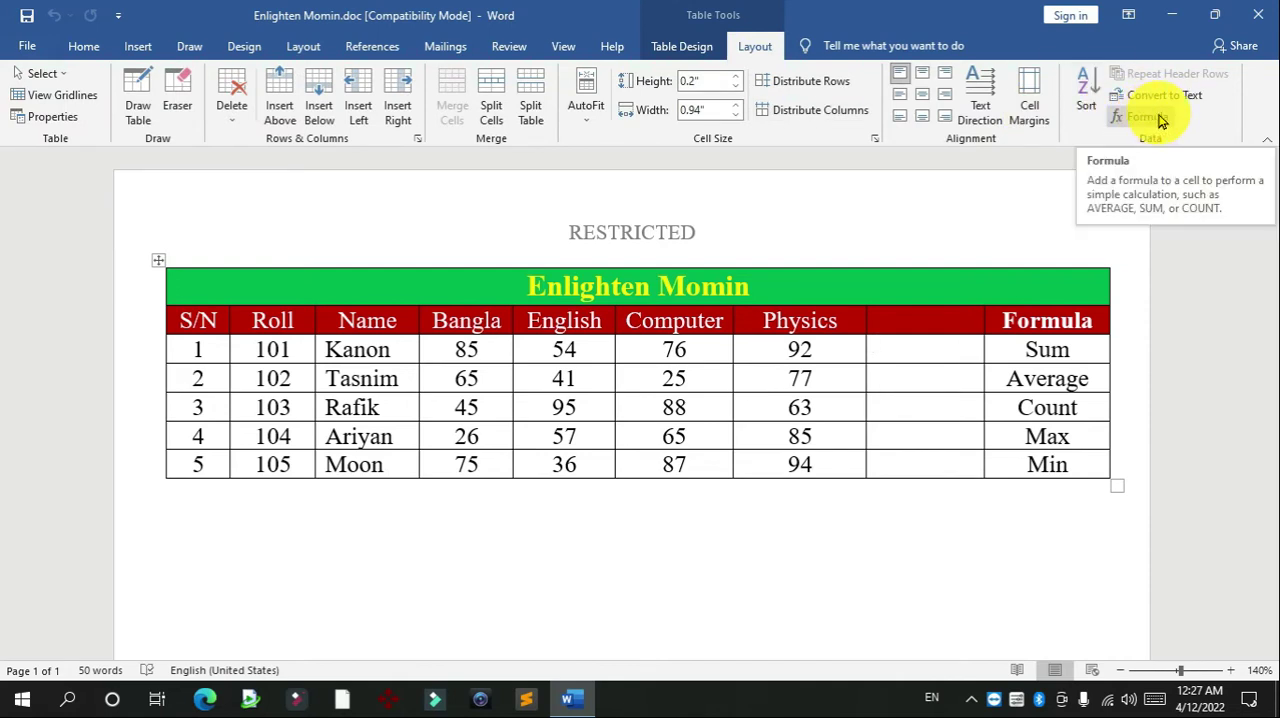
left_click(1143, 121)
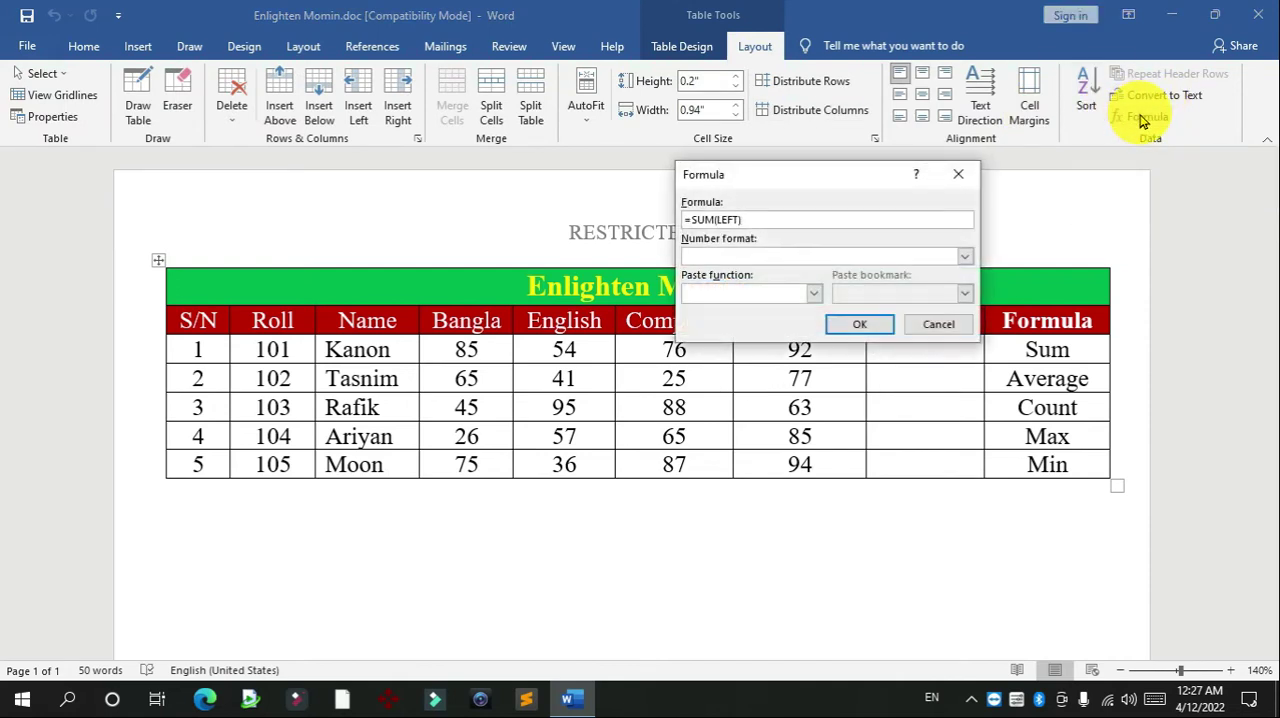
left_click_drag(786, 177, 768, 117)
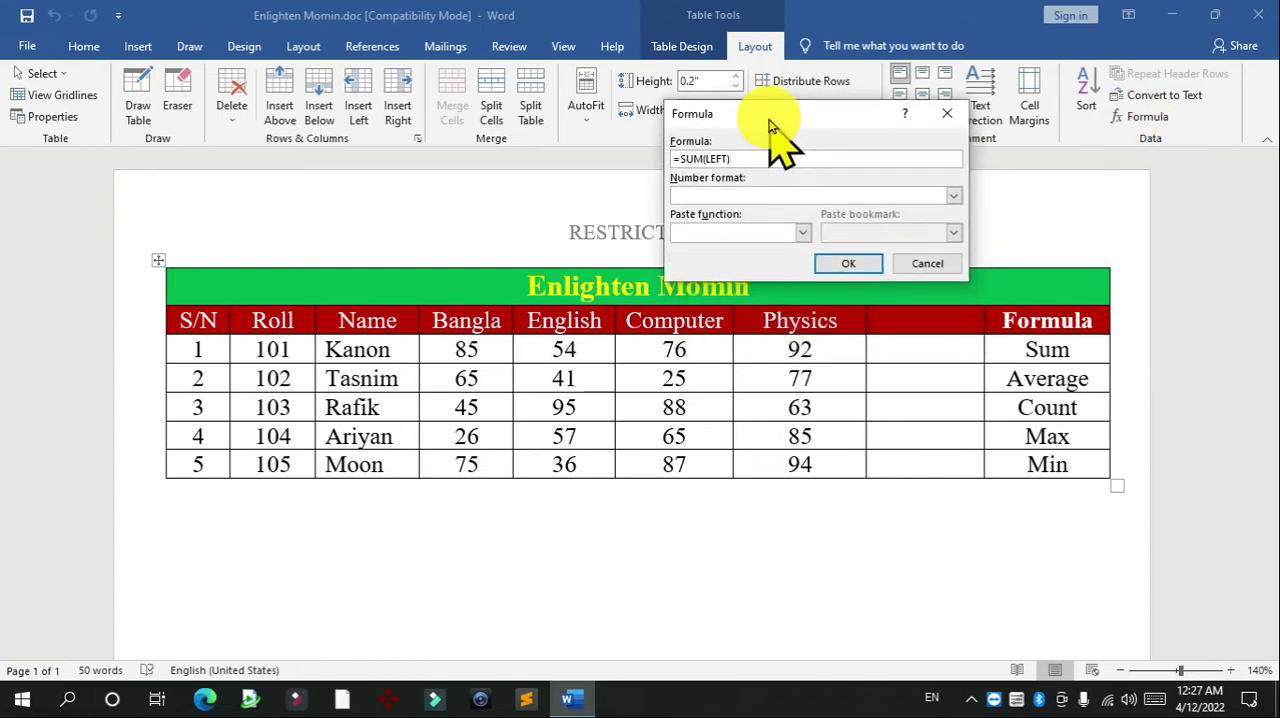
left_click_drag(683, 161, 723, 162)
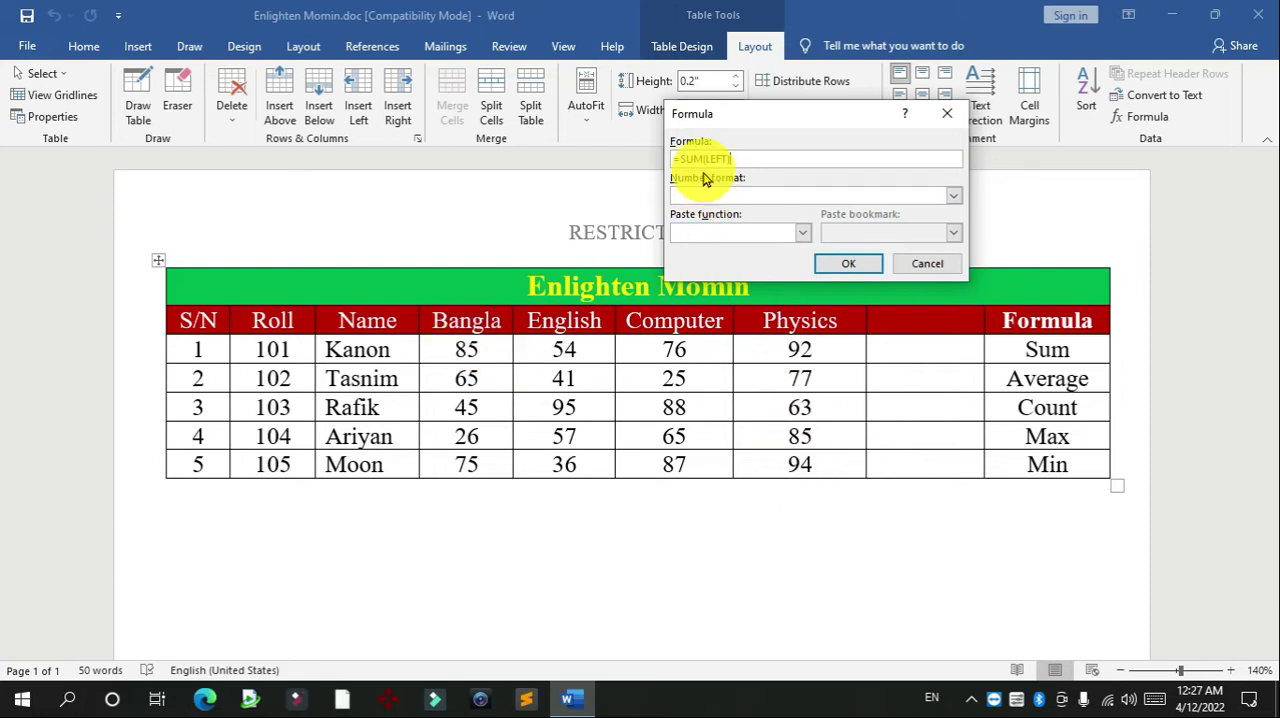
left_click(851, 258)
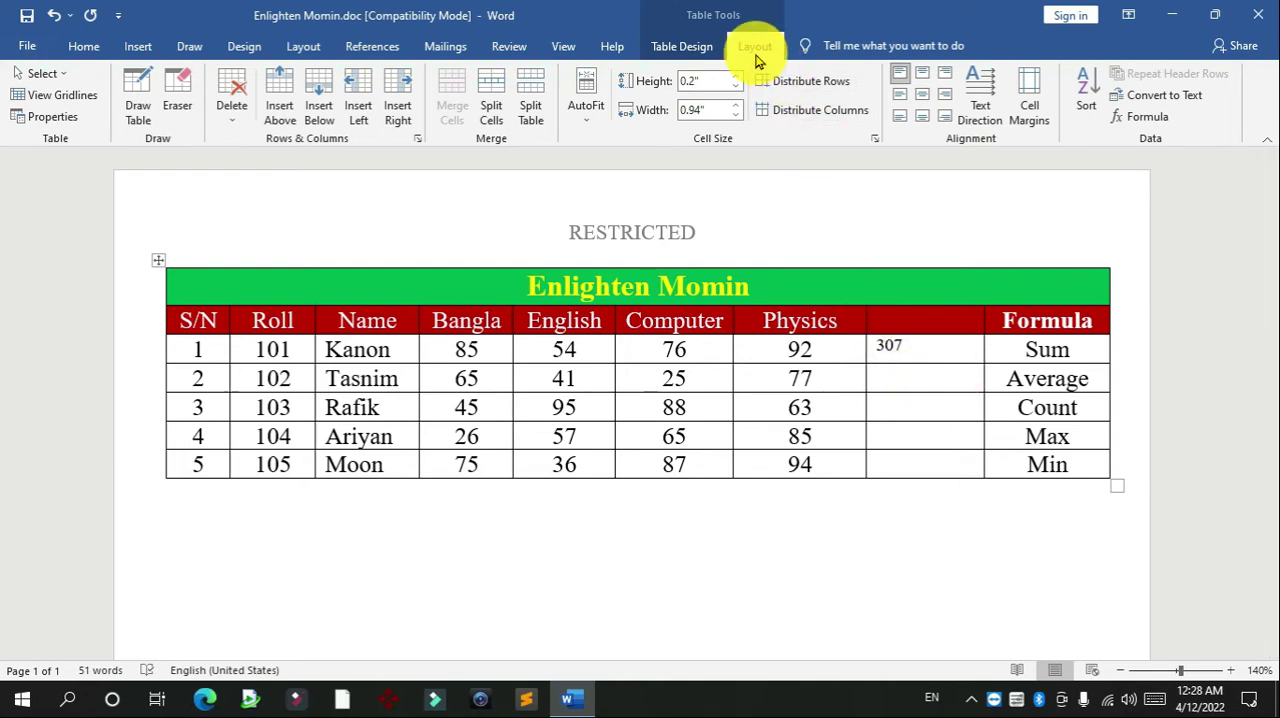
Insert the formula =AVERAGE(left) in the blank cell beside Physics in the S/N 2 row, replacing the suggested sum formula
left_click(1145, 117)
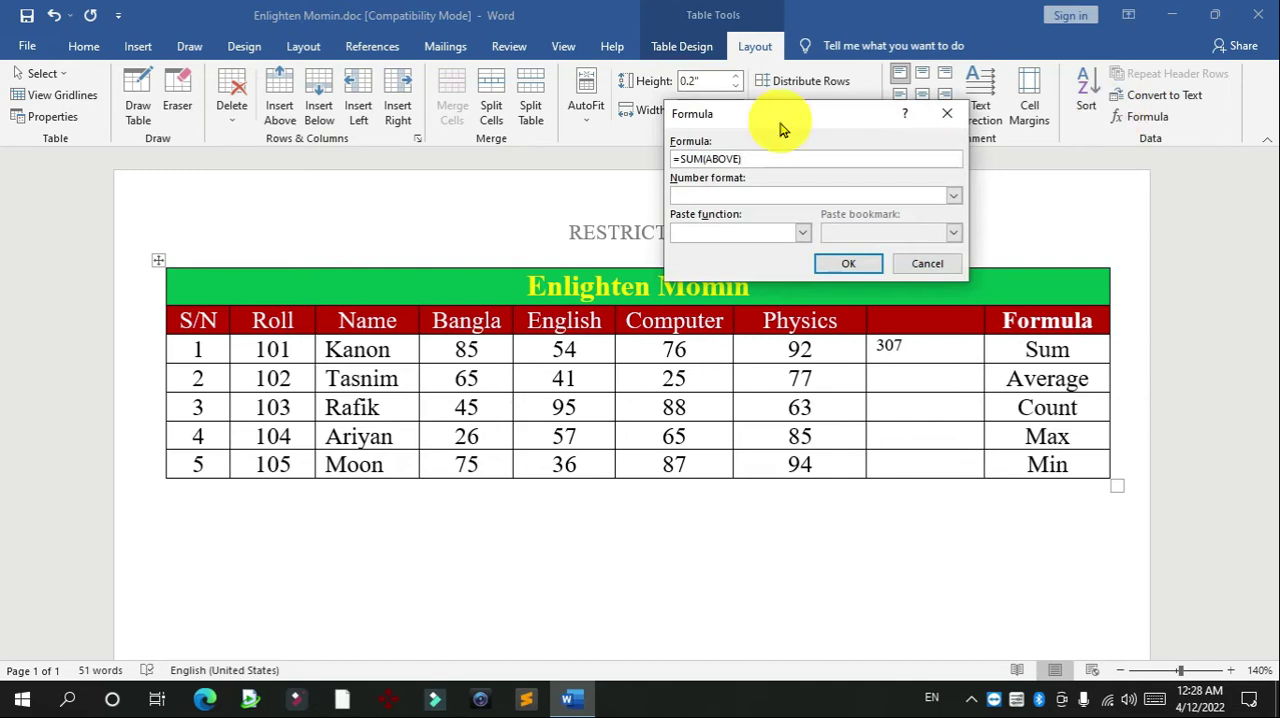
left_click(801, 236)
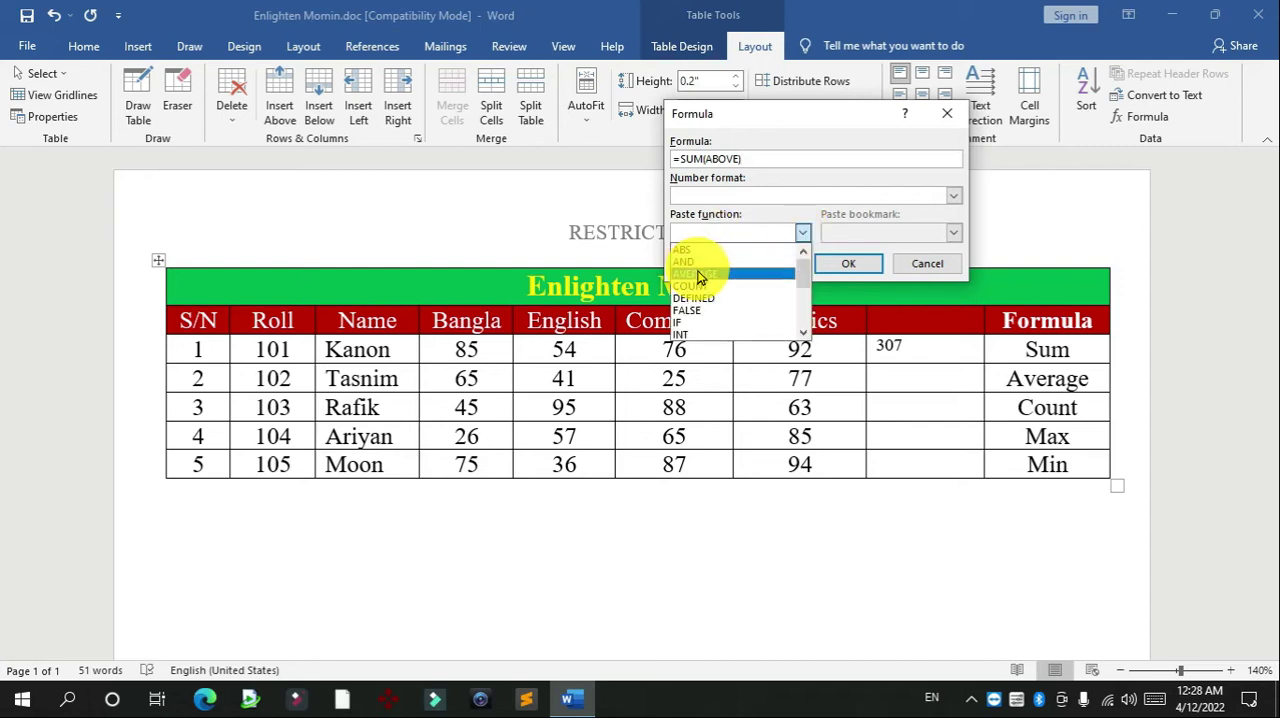
left_click(698, 276)
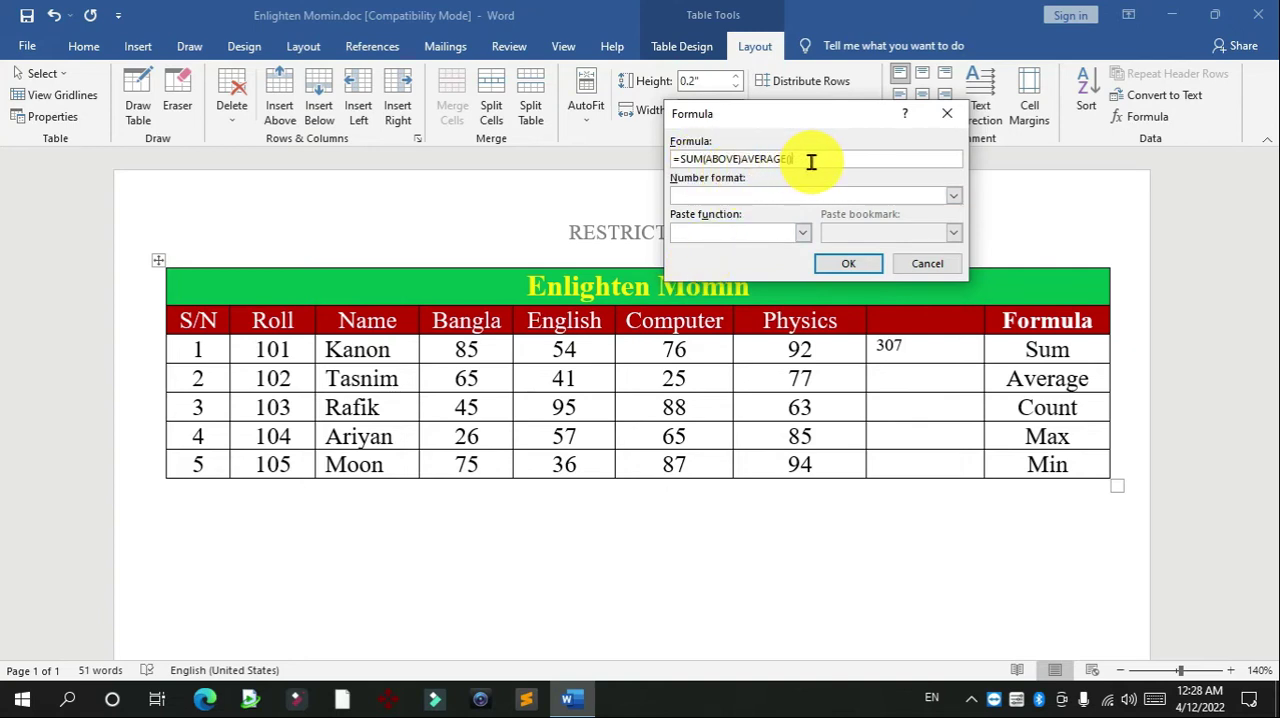
left_click_drag(810, 160, 674, 160)
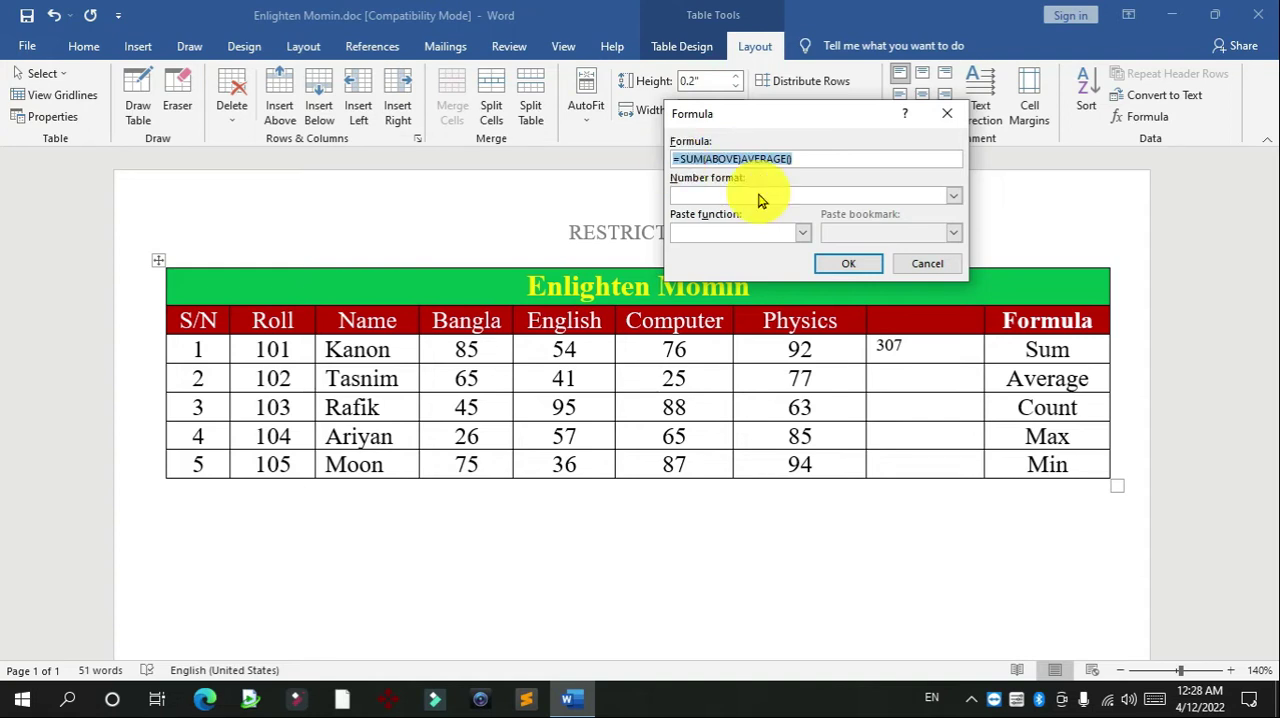
key("Right")
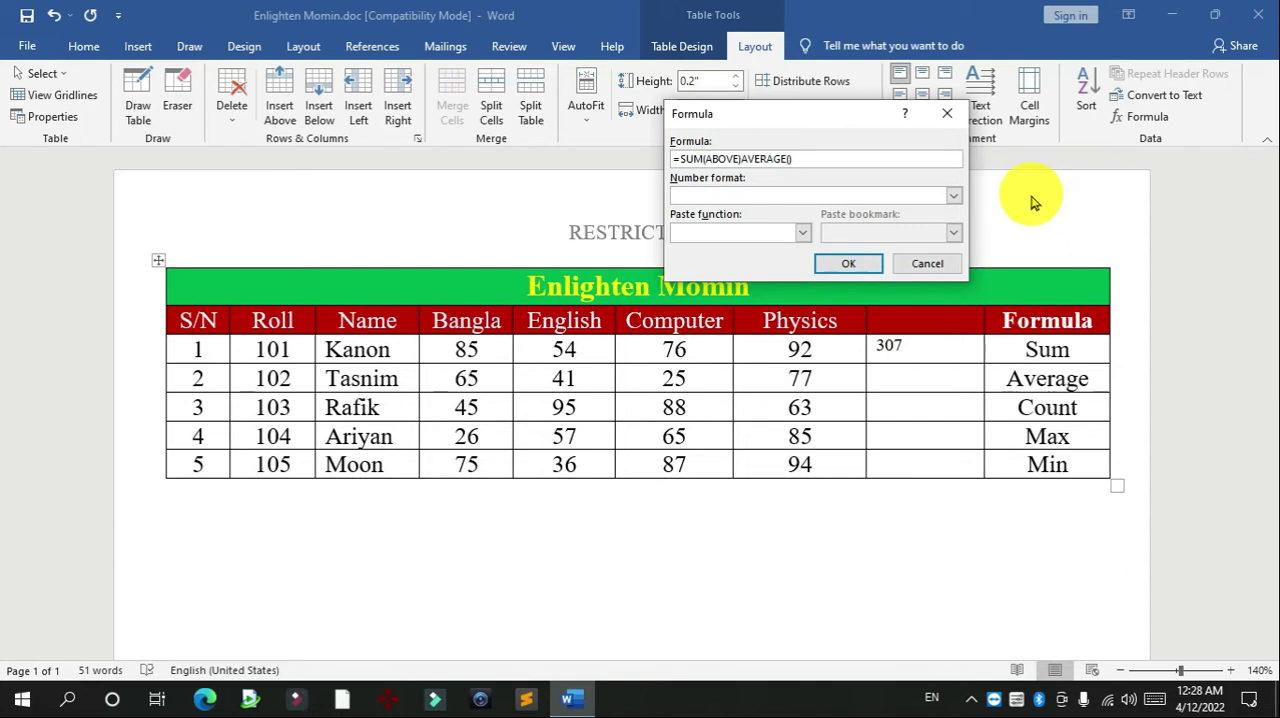
left_click_drag(810, 160, 598, 143)
key("BackSpace")
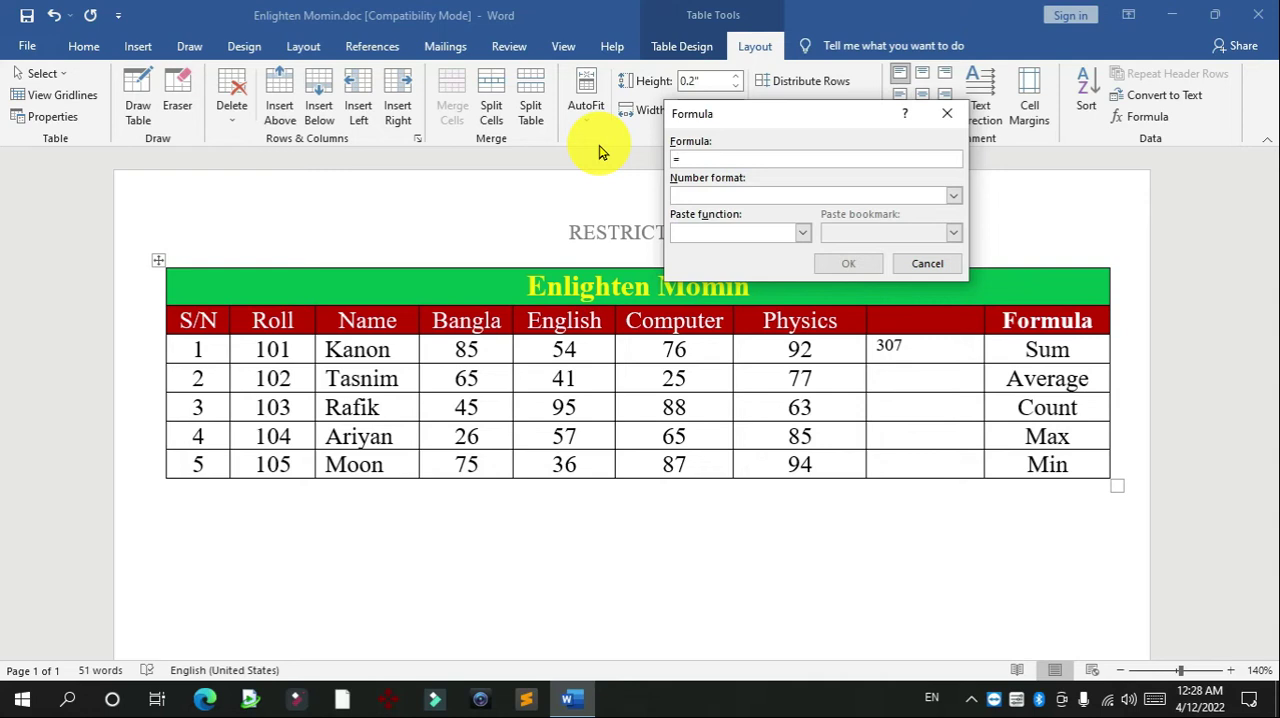
left_click(793, 234)
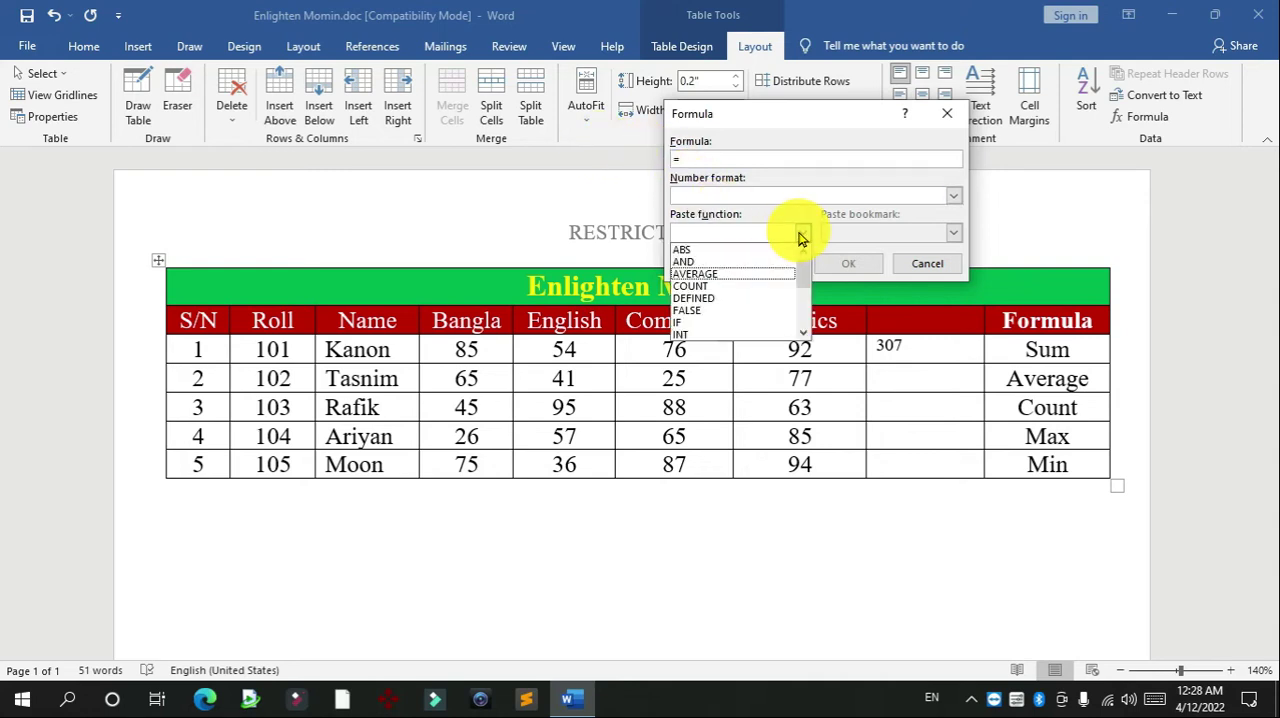
left_click(744, 273)
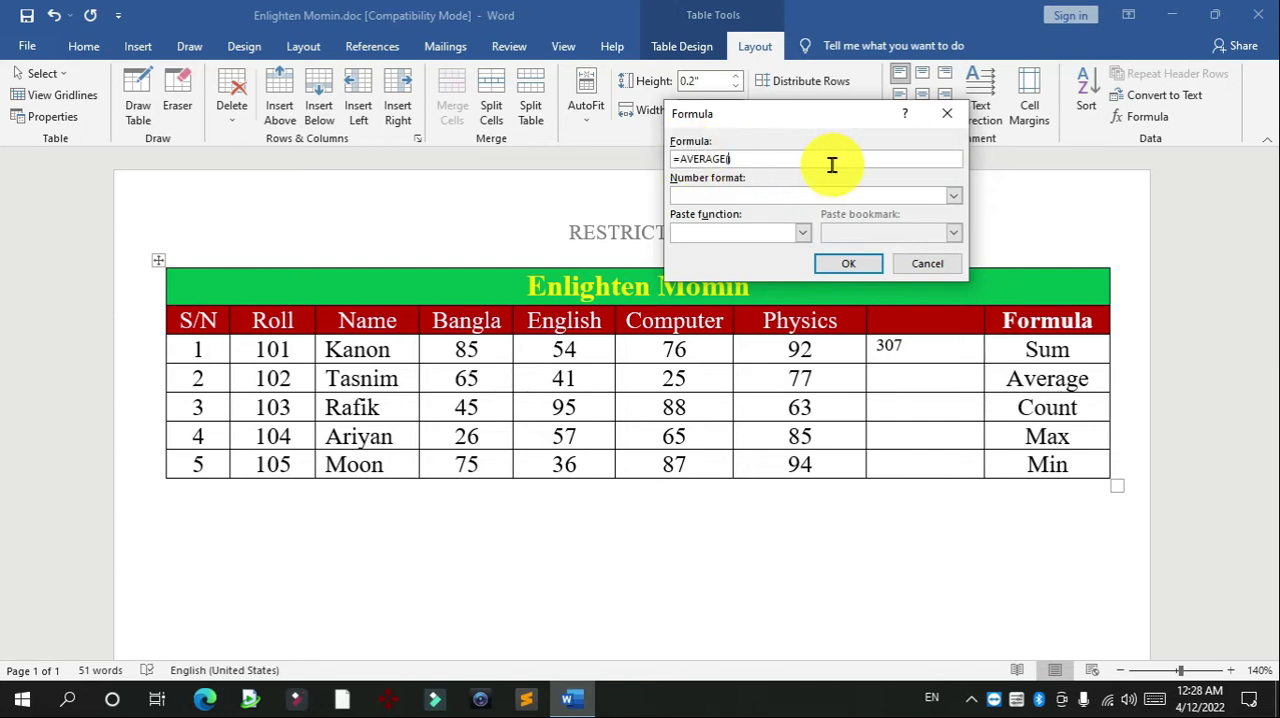
type("left")
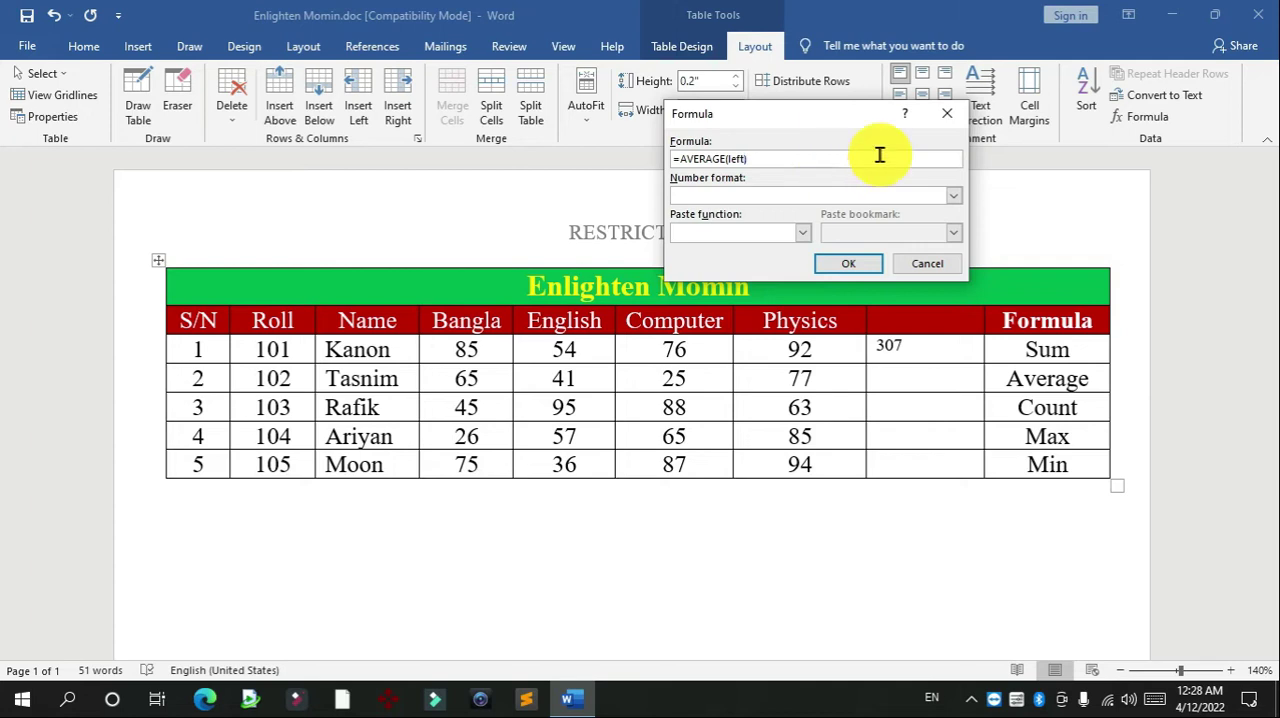
left_click(848, 263)
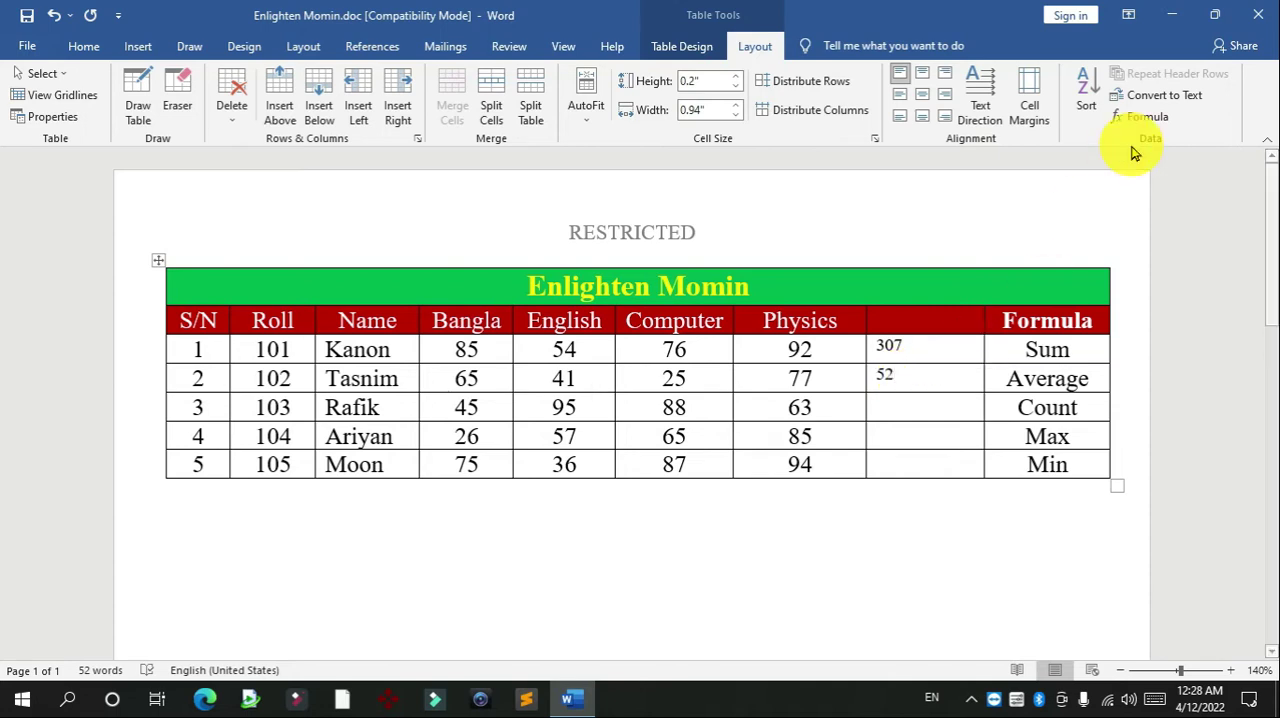
Insert the formula =COUNT(LEFT) in the blank cell beside Physics in the S/N 3 row, replacing the suggested sum formula
left_click(906, 412)
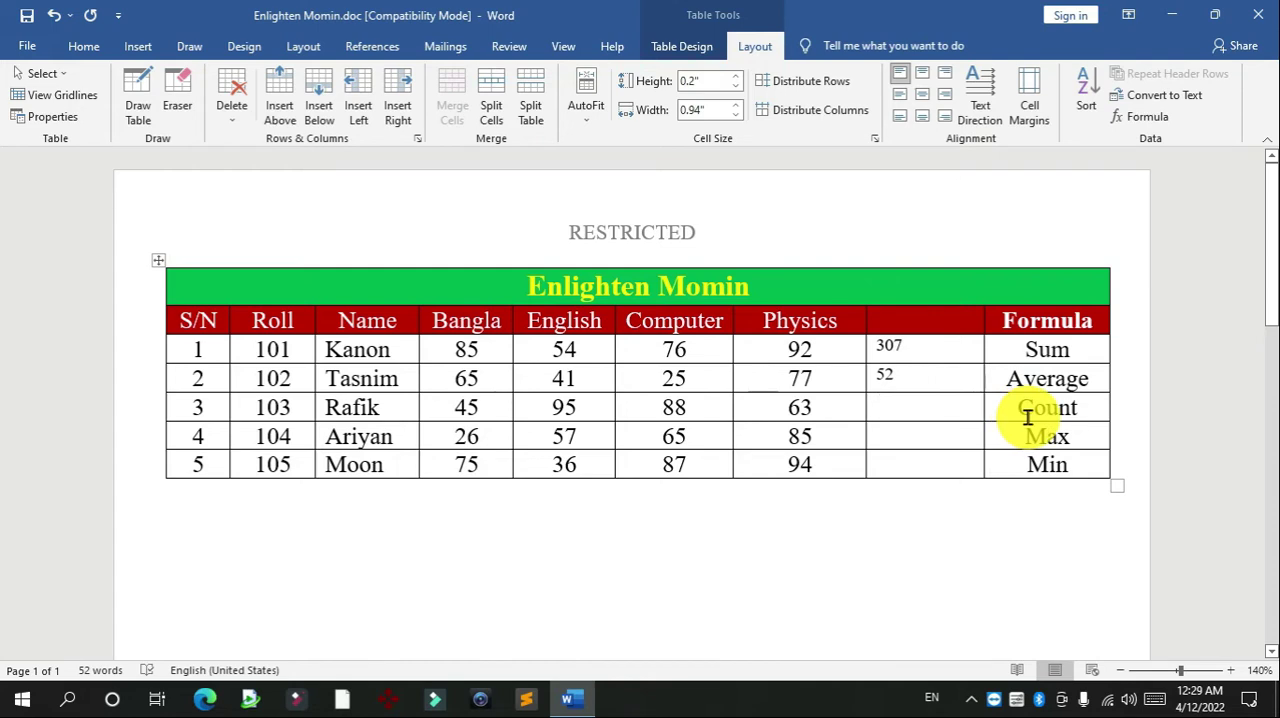
left_click(1140, 116)
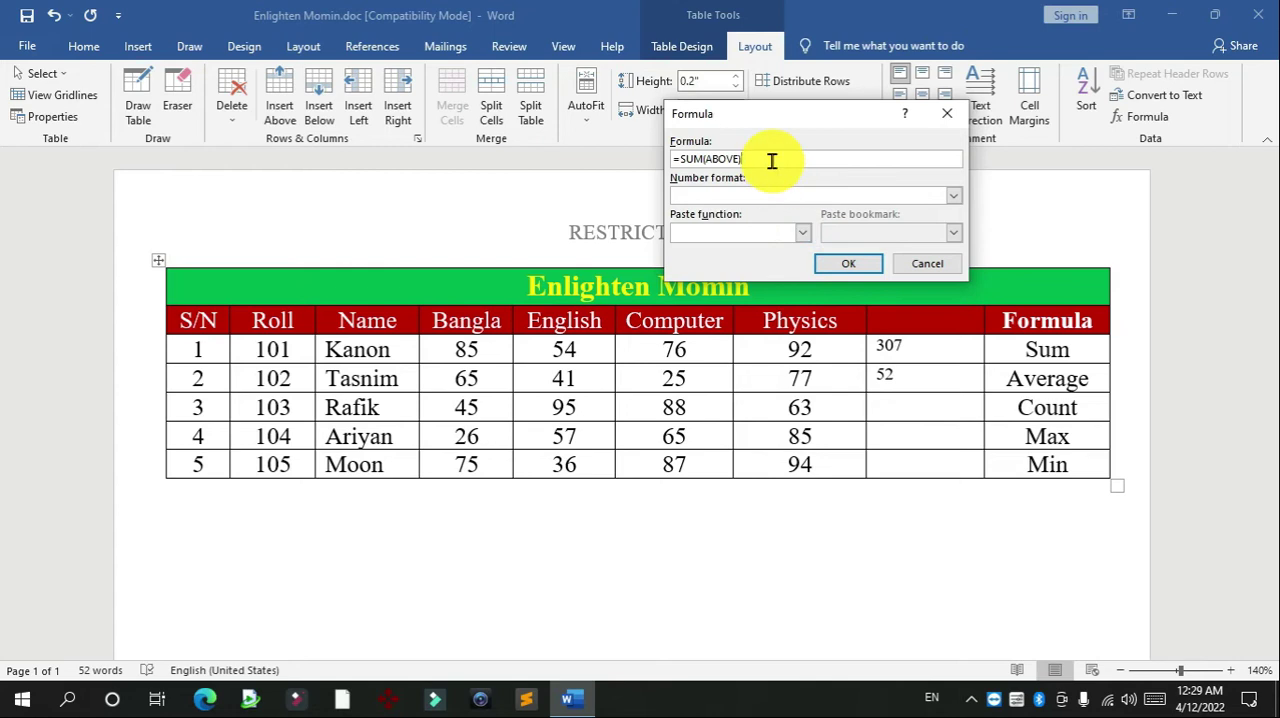
key("shift+Left")
key("shift+Left")
key("shift+Left")
key("shift+Left")
key("shift+Left")
key("shift+Left")
key("shift+Left")
key("shift+Left")
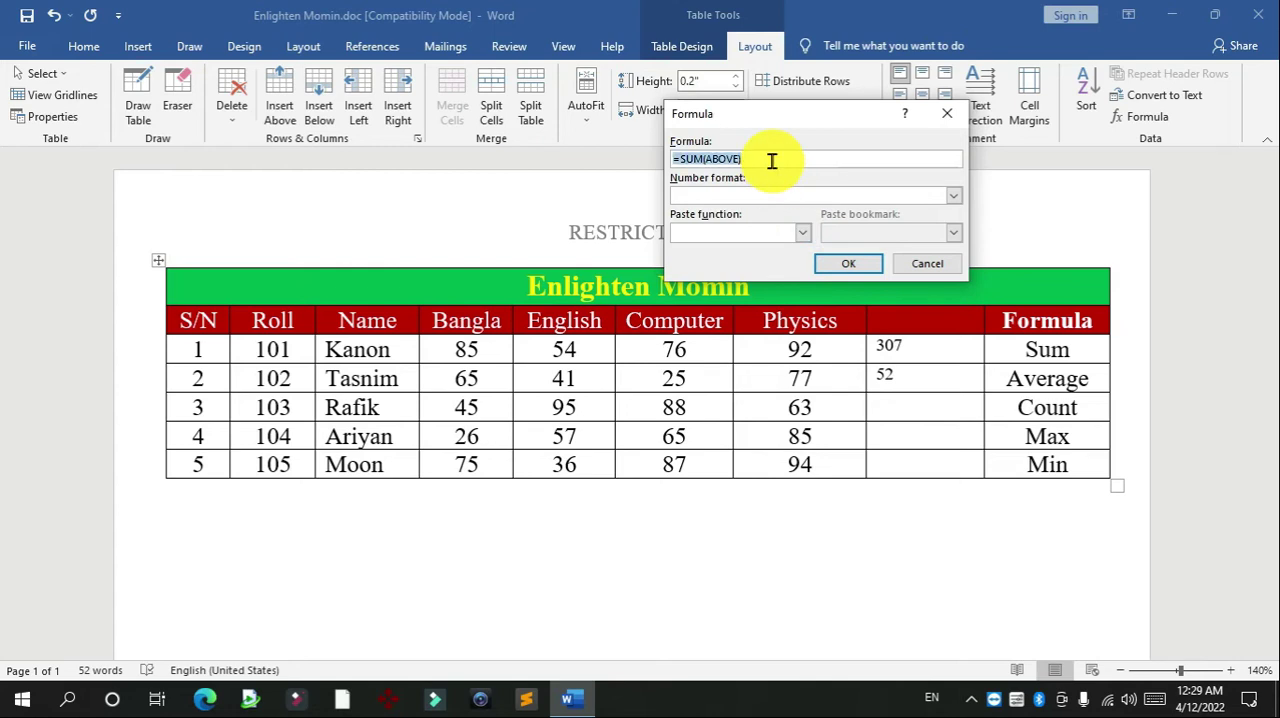
key("BackSpace")
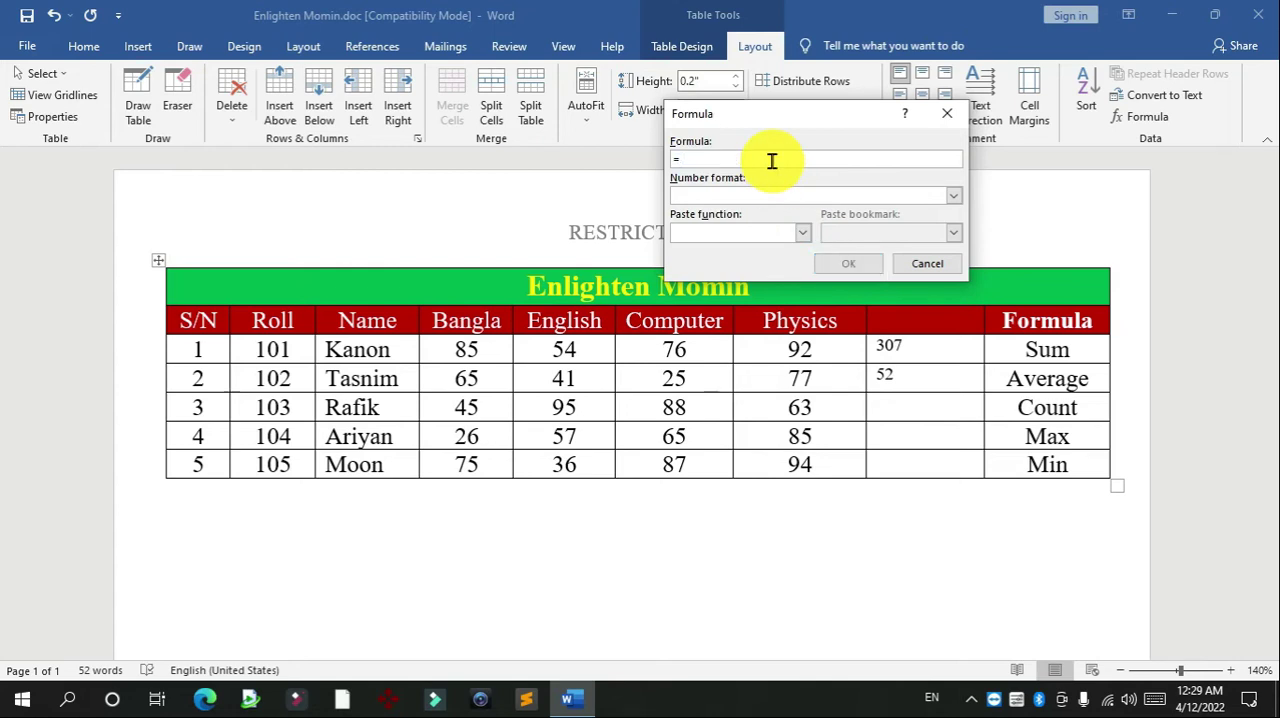
left_click(804, 231)
left_click(700, 287)
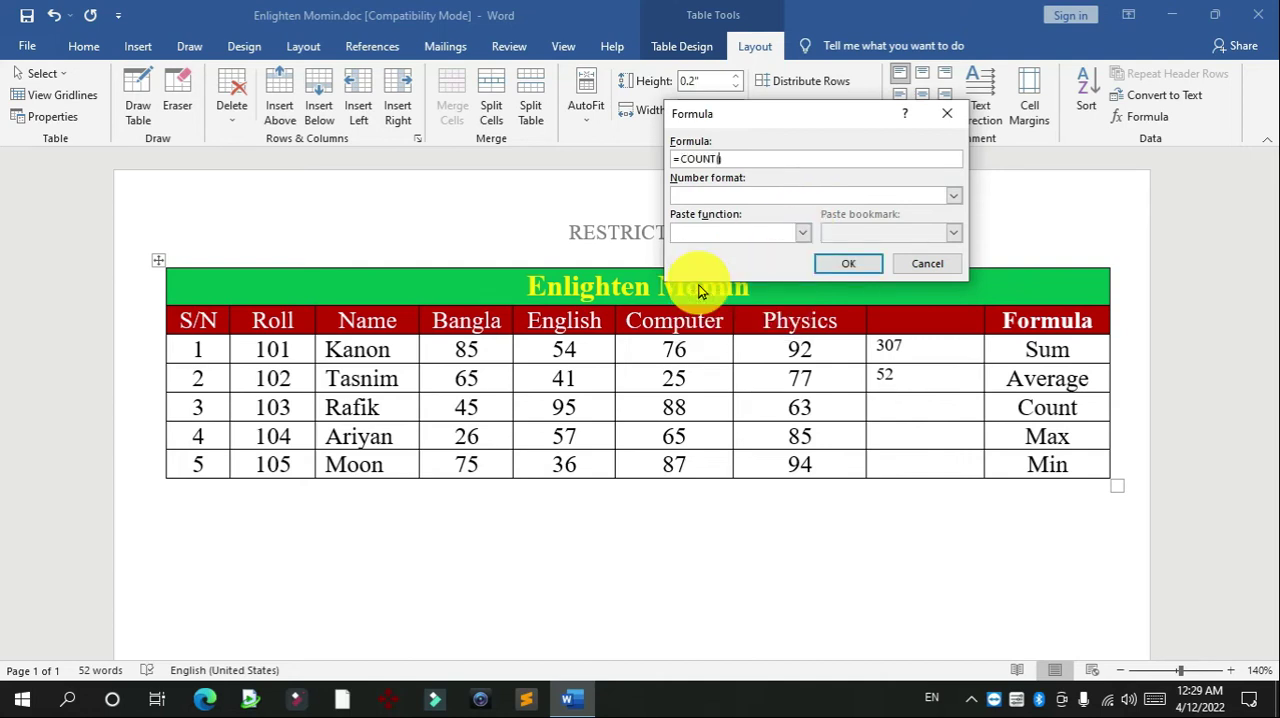
type("LEFT")
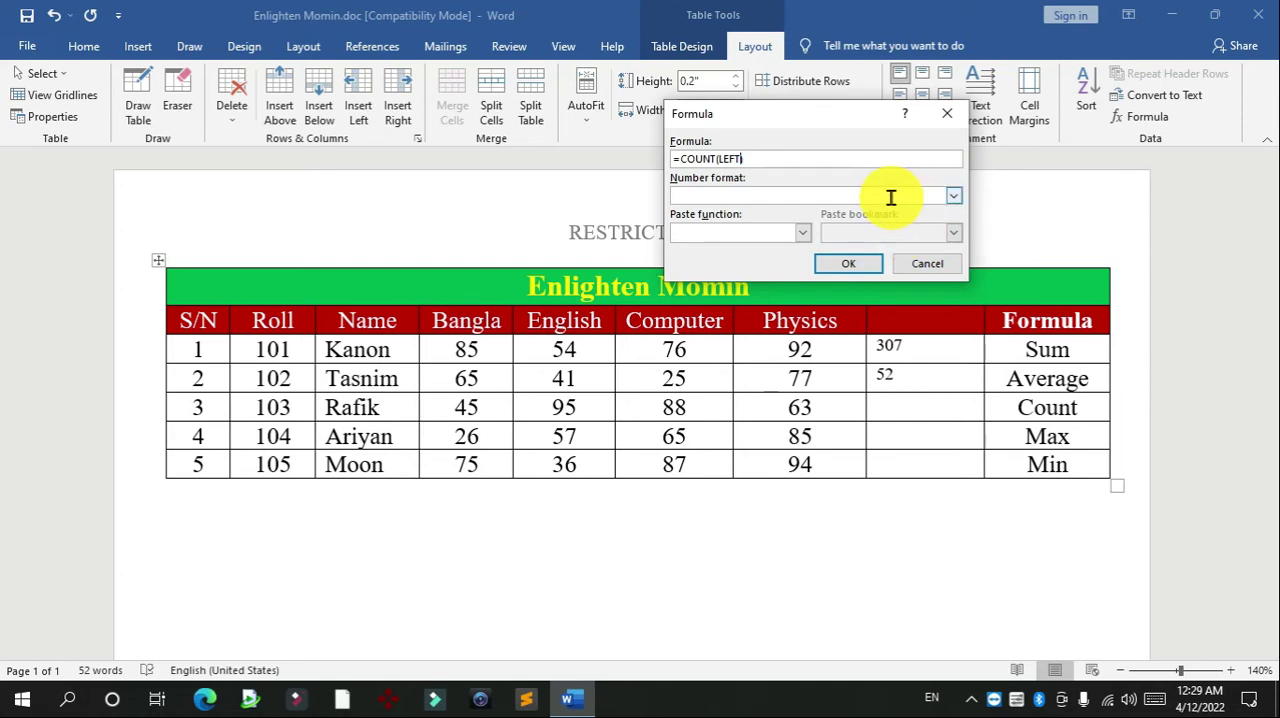
left_click(825, 264)
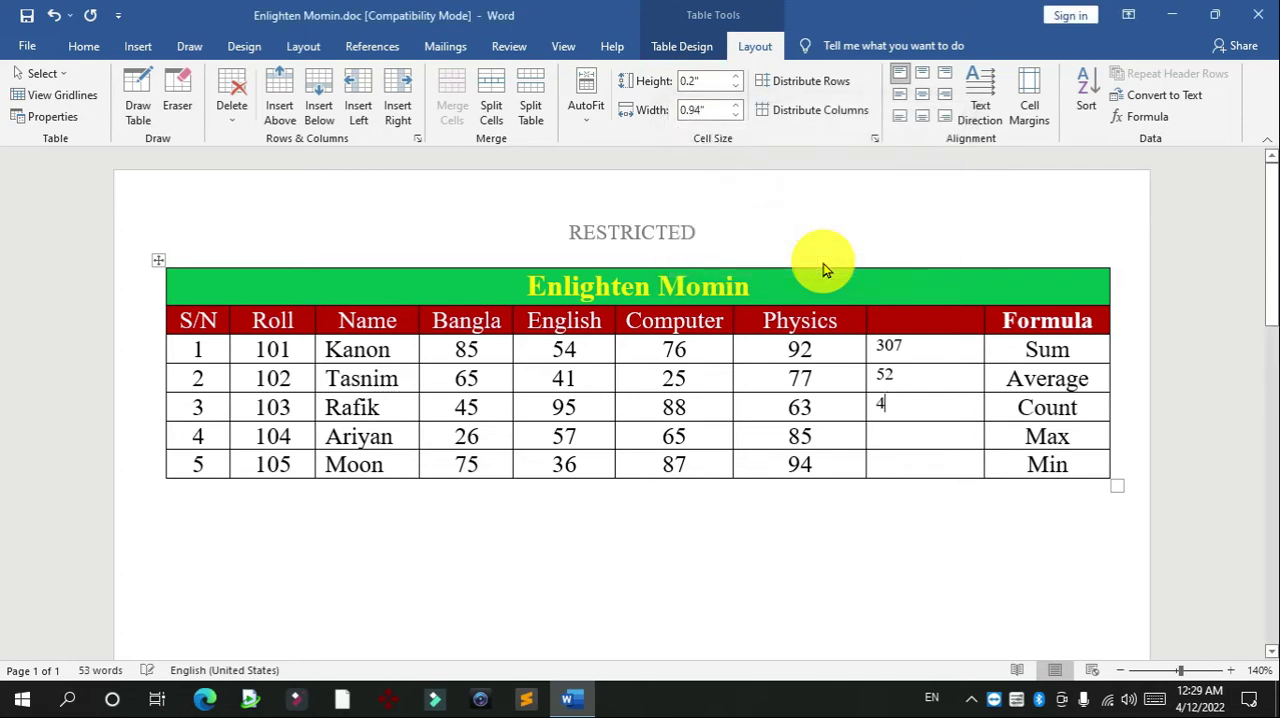
left_click(656, 406)
left_click(918, 407)
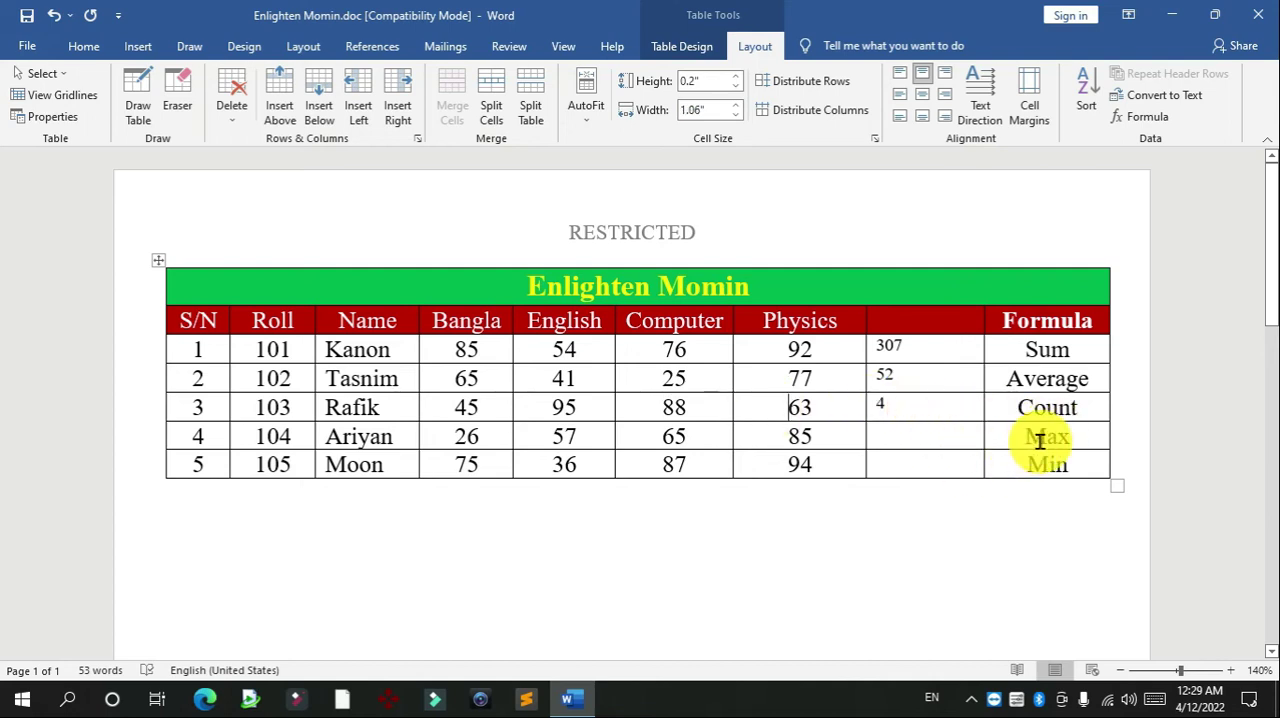
Insert the formula =MAX(LEFT) in the blank cell beside Physics in the S/N 4 row, replacing the suggested sum formula
left_click_drag(439, 441, 857, 434)
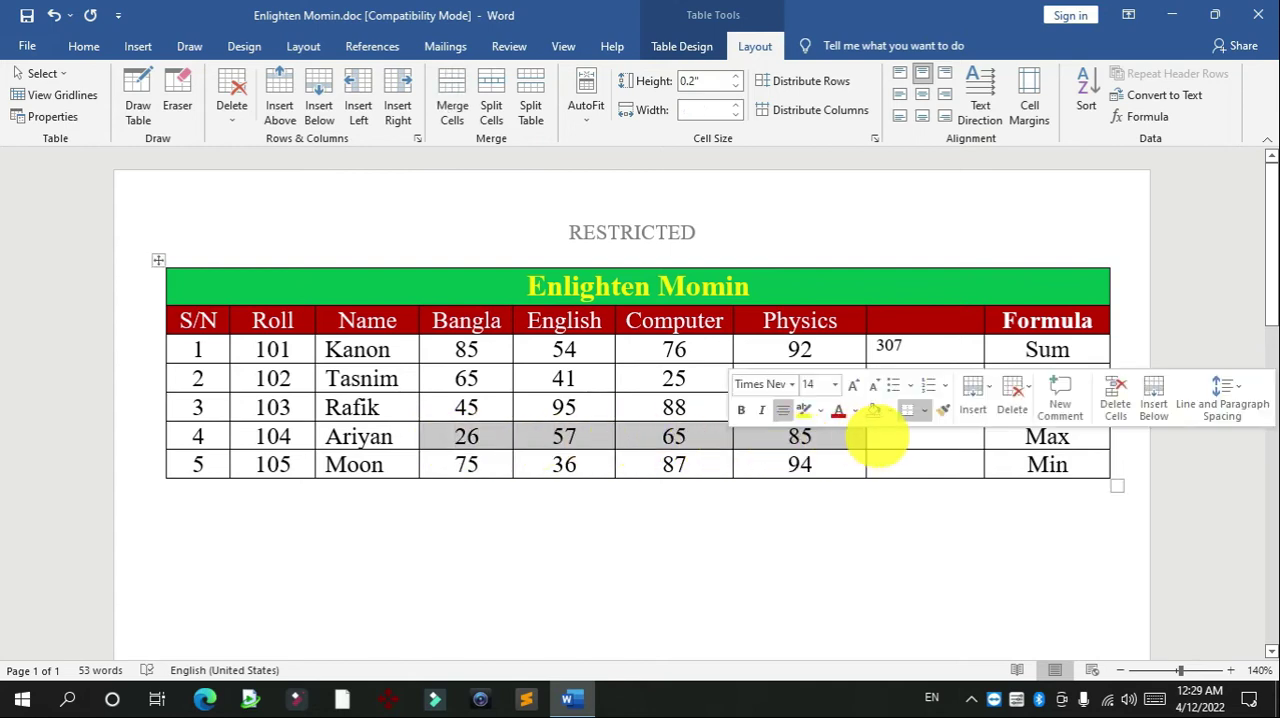
left_click(893, 436)
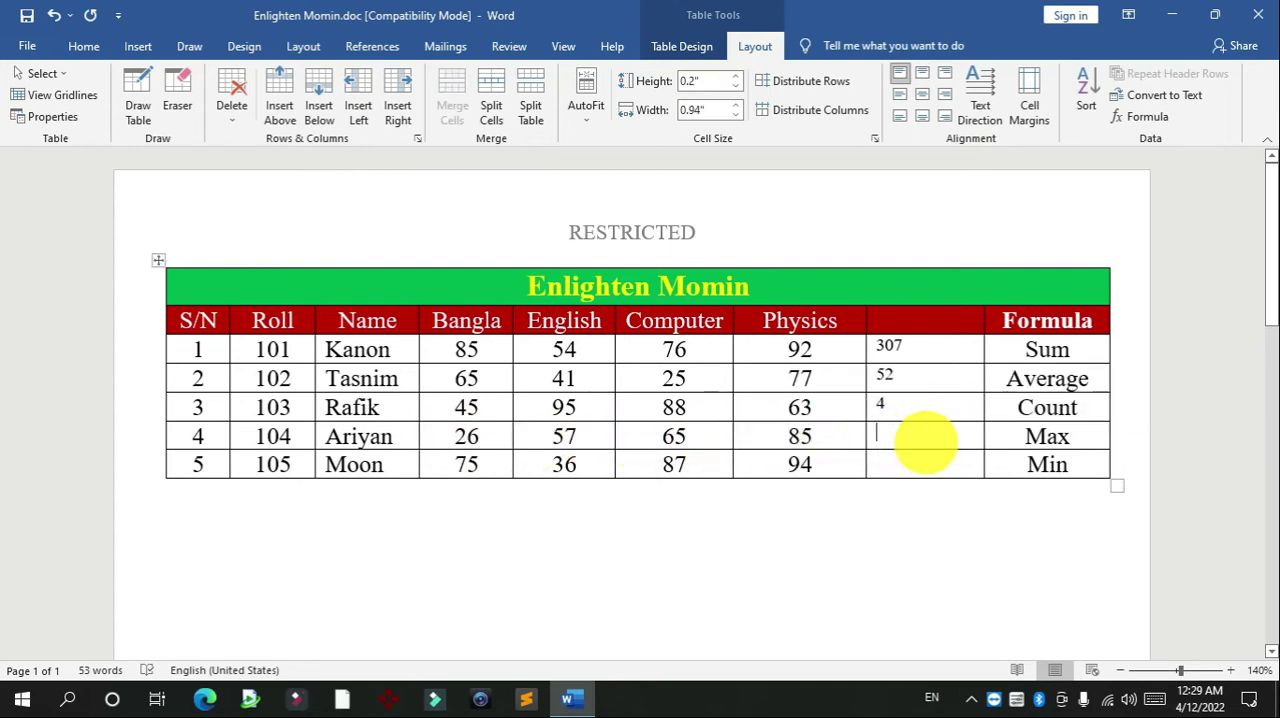
left_click(1143, 117)
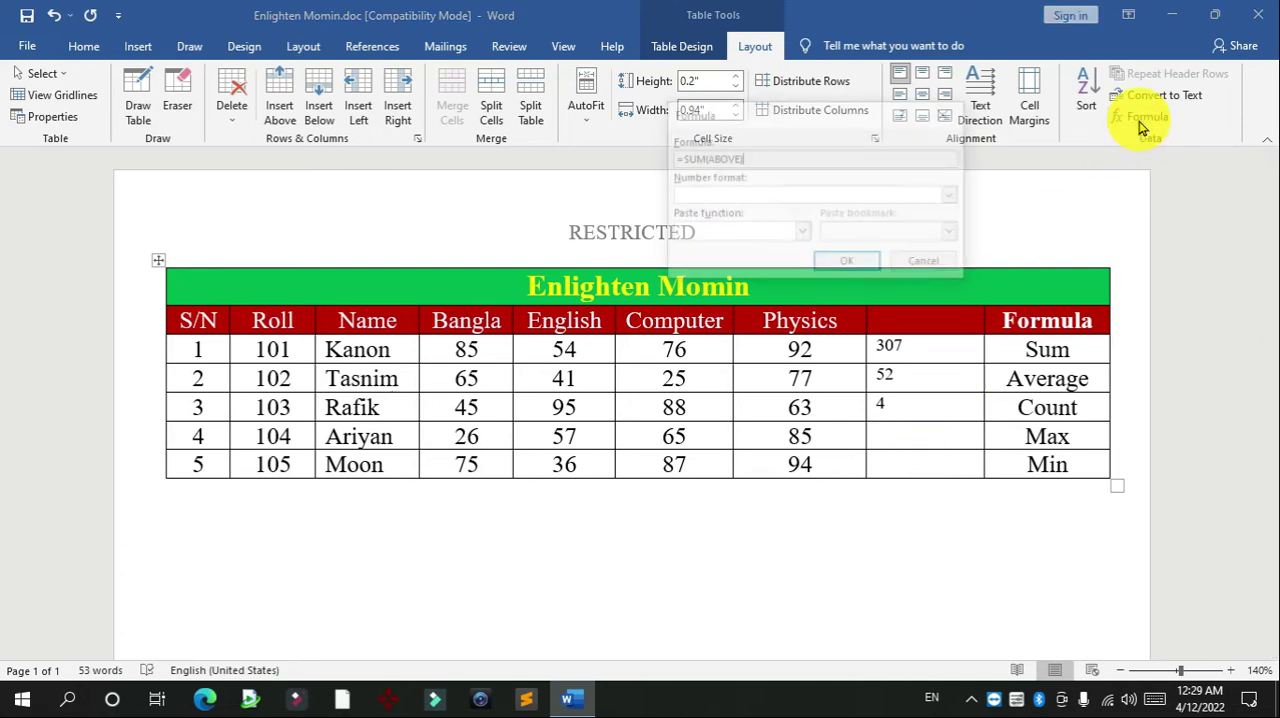
left_click_drag(750, 162, 473, 184)
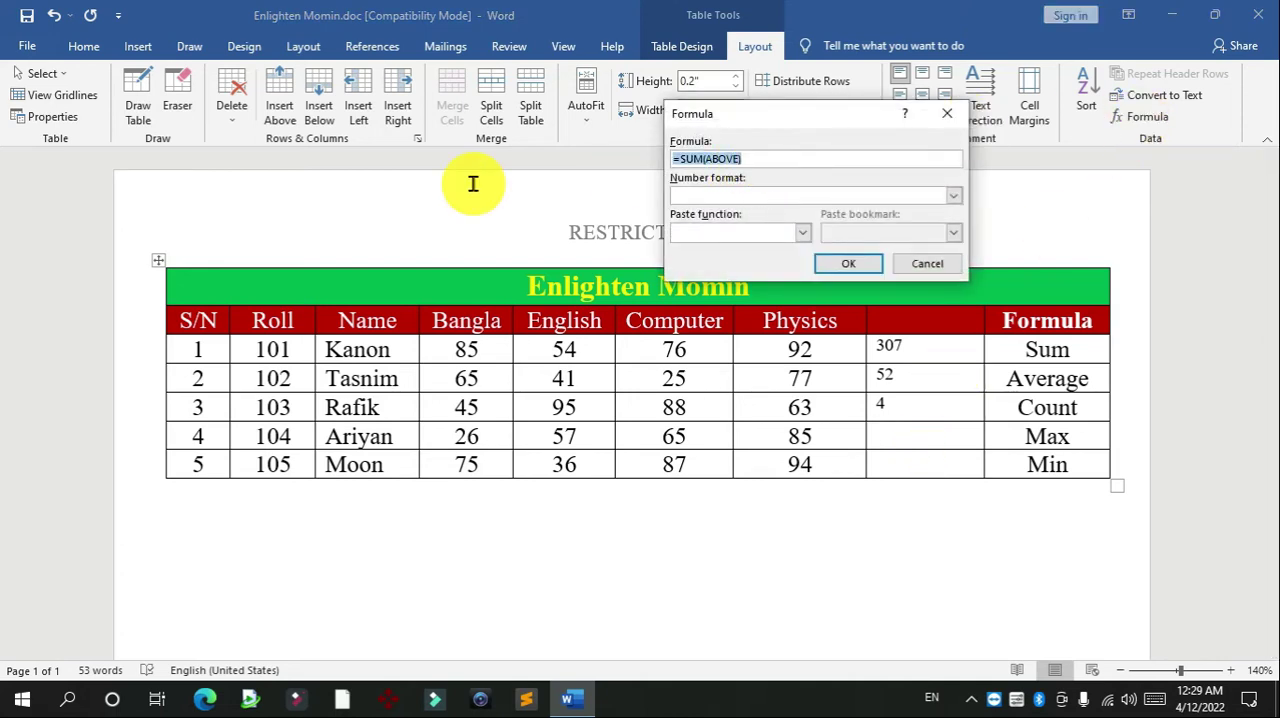
type("=")
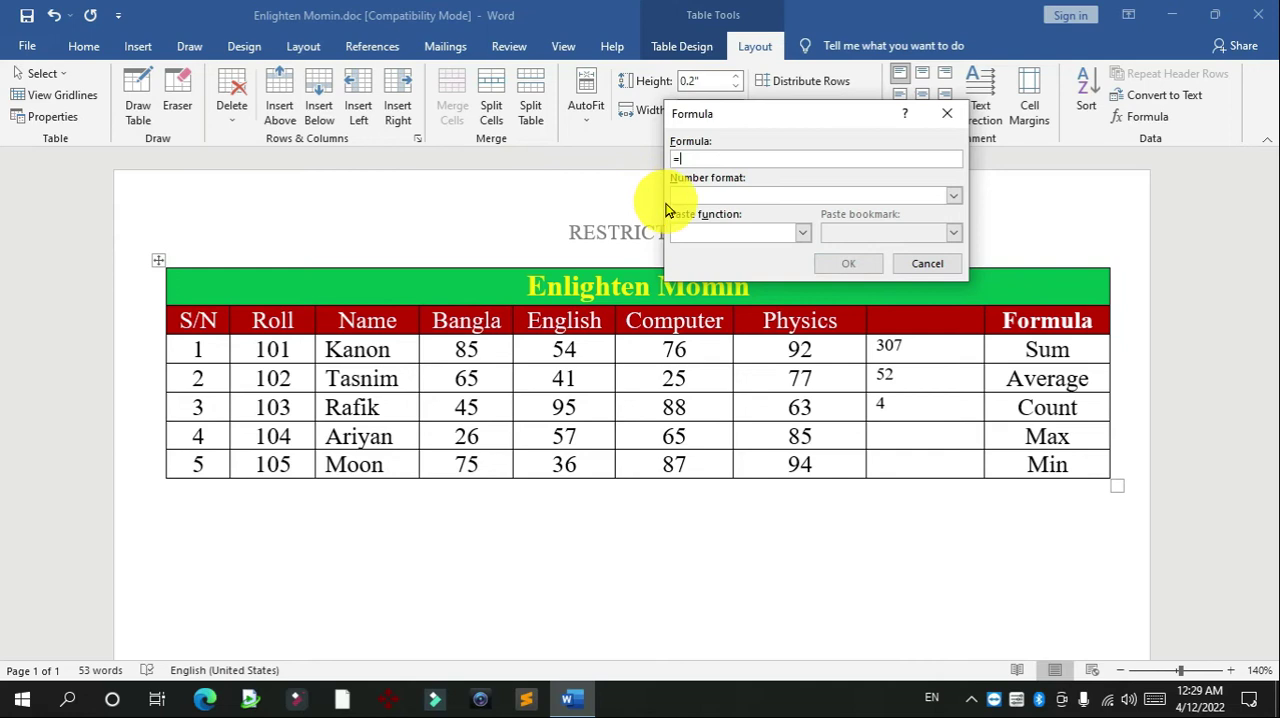
left_click(801, 234)
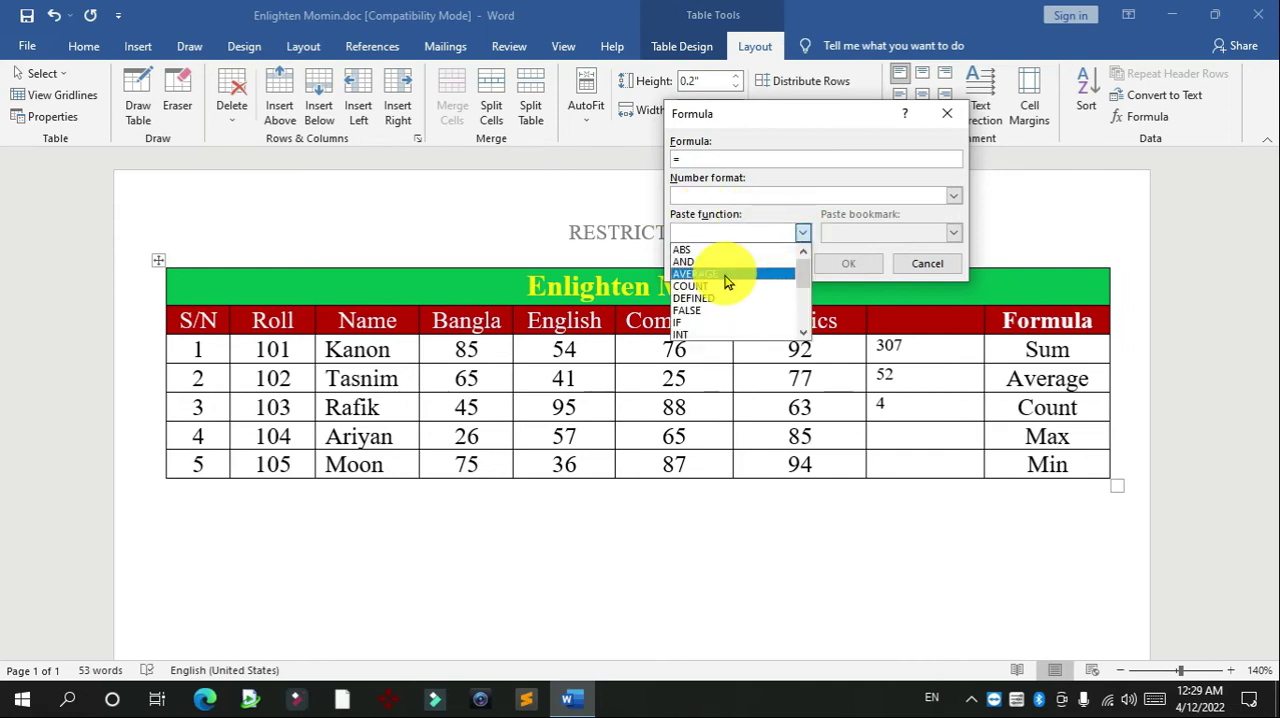
left_click_drag(801, 278, 801, 294)
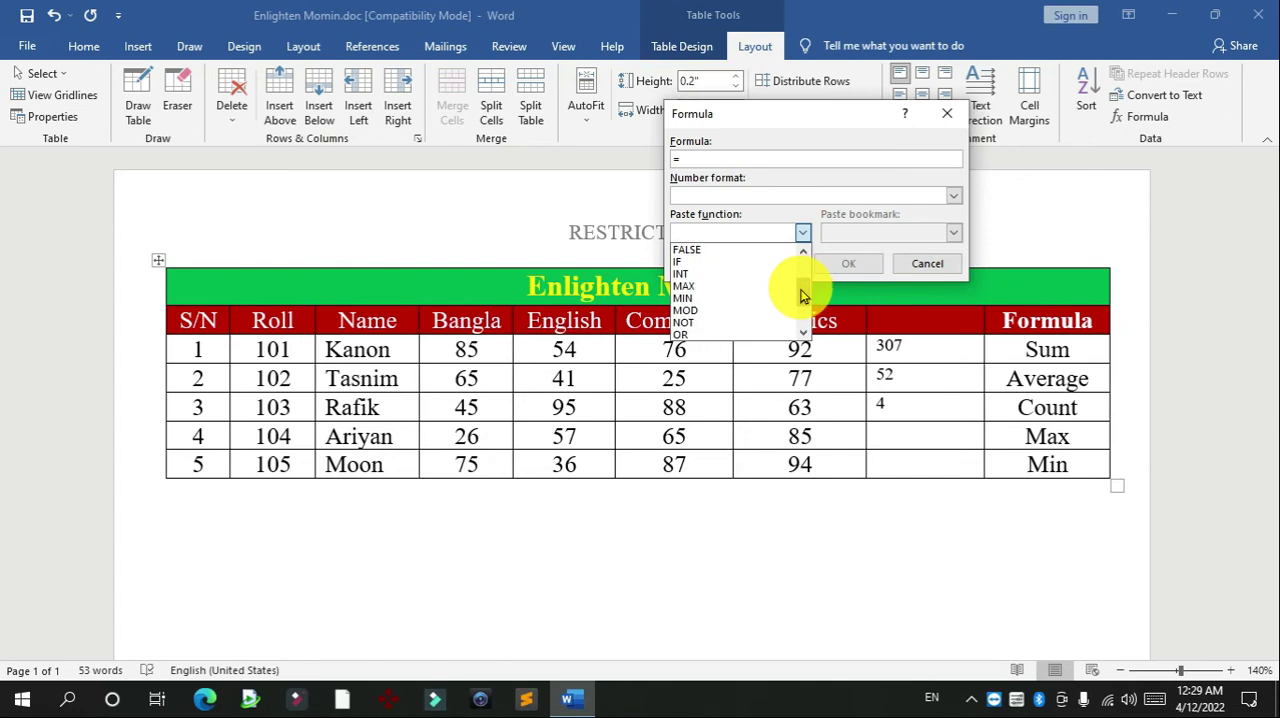
left_click(698, 293)
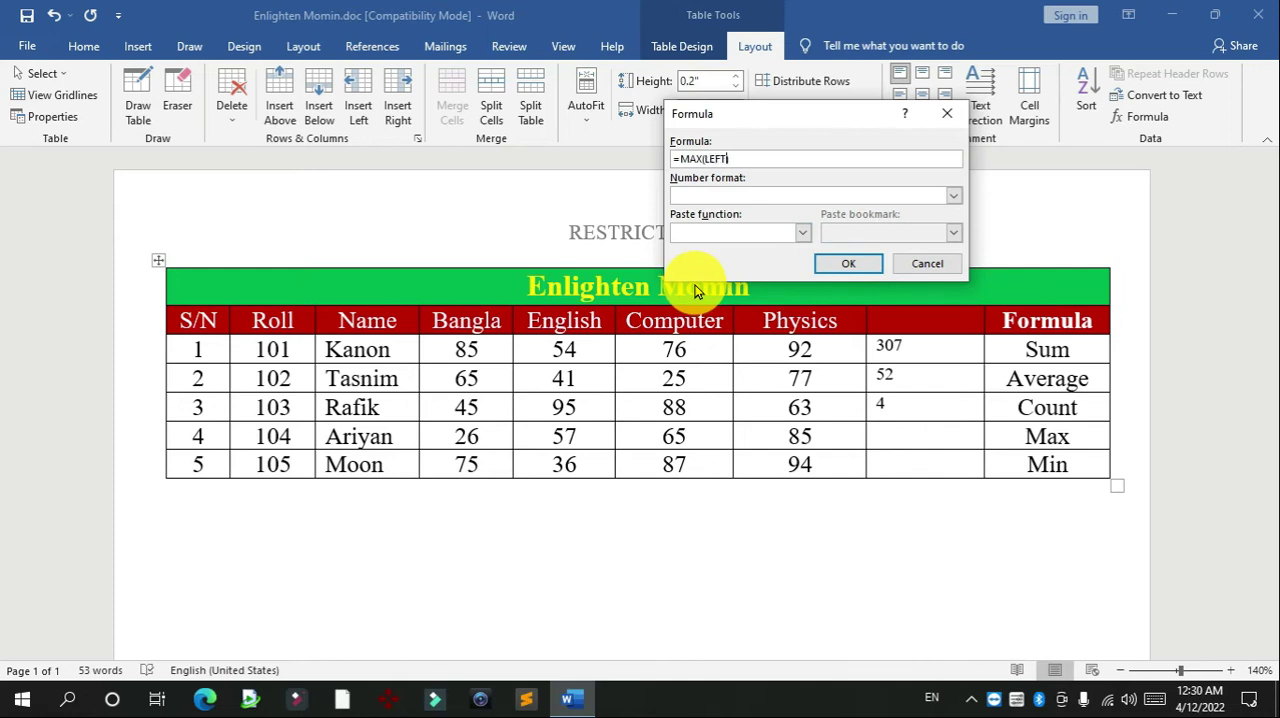
left_click(848, 266)
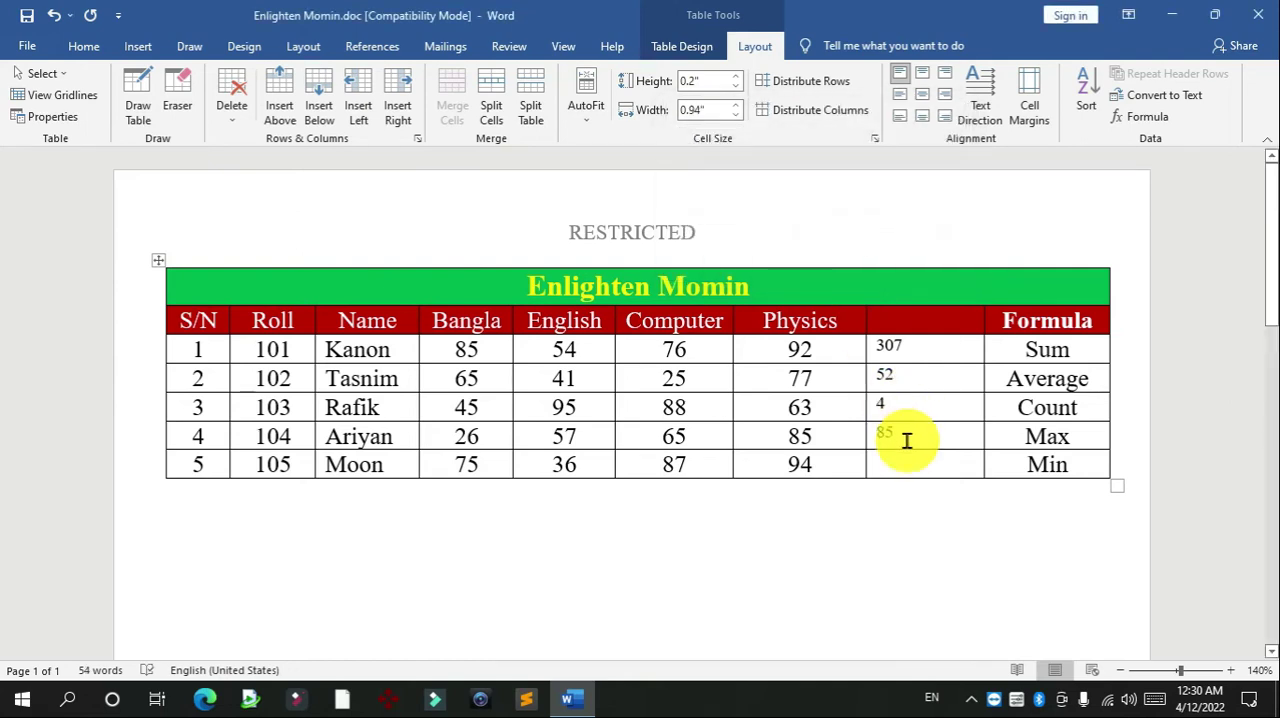
Insert the formula =MIN(LEFT) in the blank cell beside Physics in the S/N 5 row, replacing the suggested sum formula
double_click(795, 436)
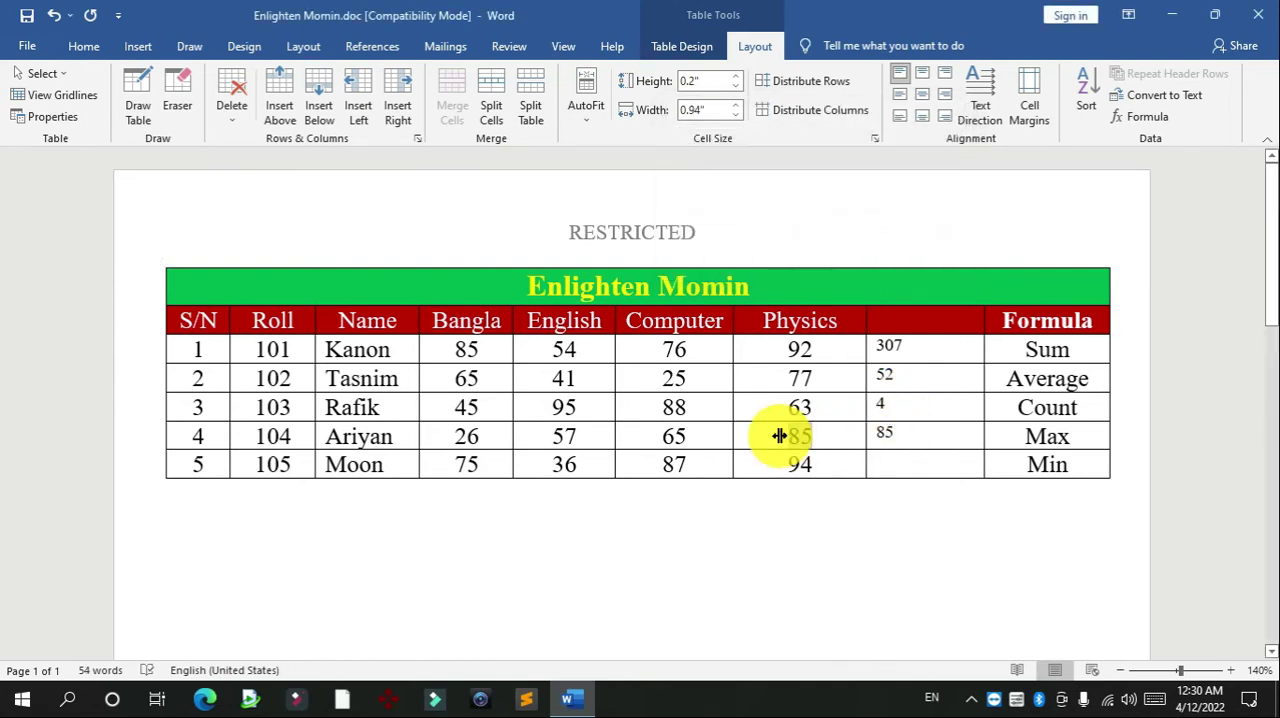
left_click(893, 436)
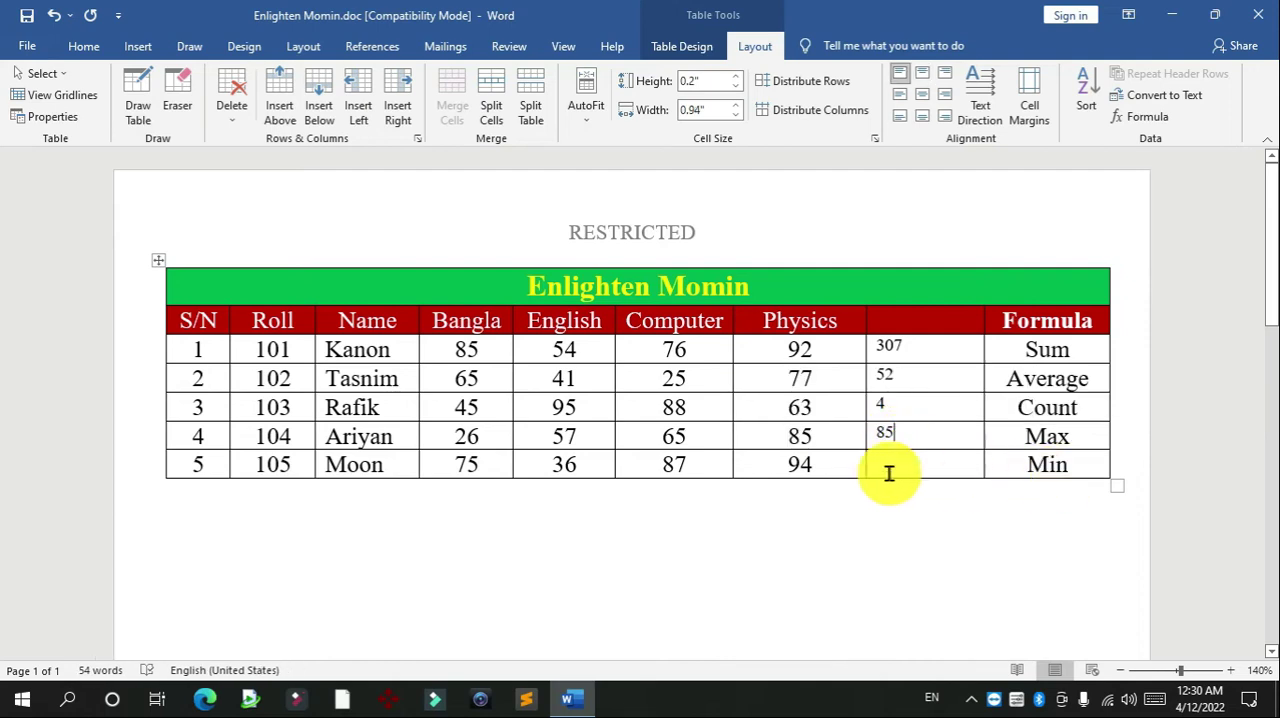
left_click(901, 470)
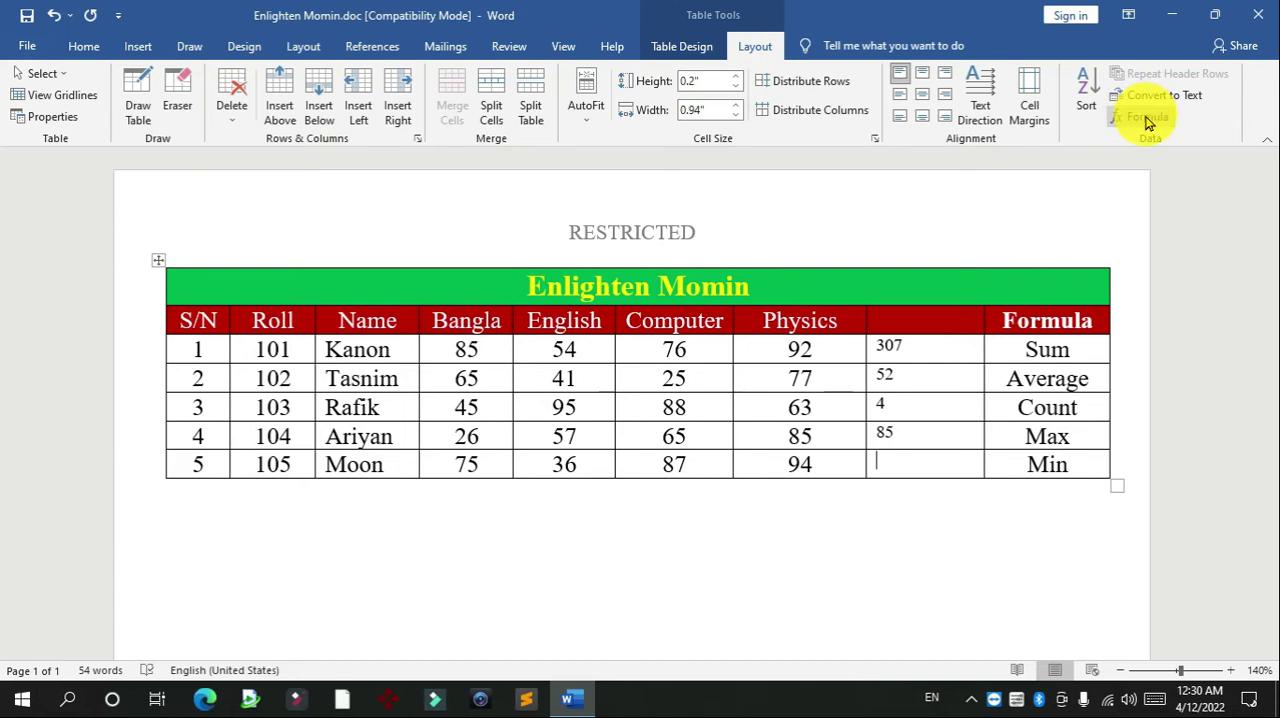
left_click(1147, 117)
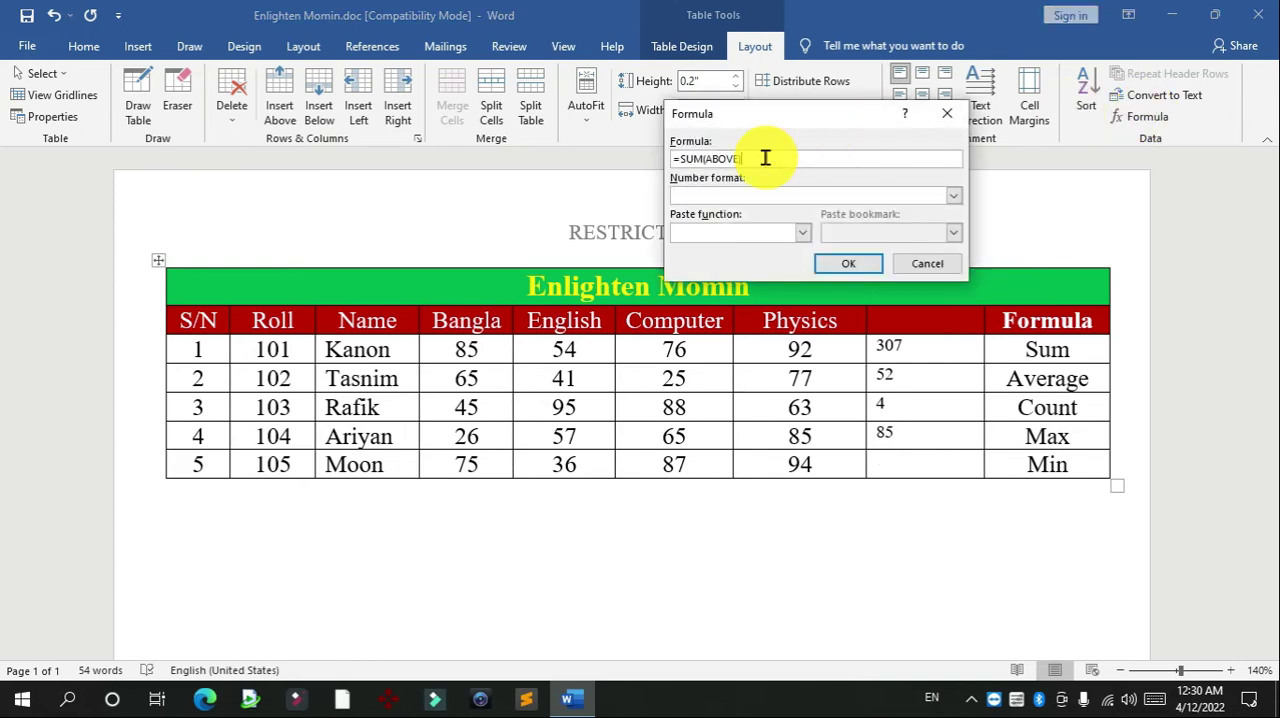
left_click_drag(765, 157, 478, 160)
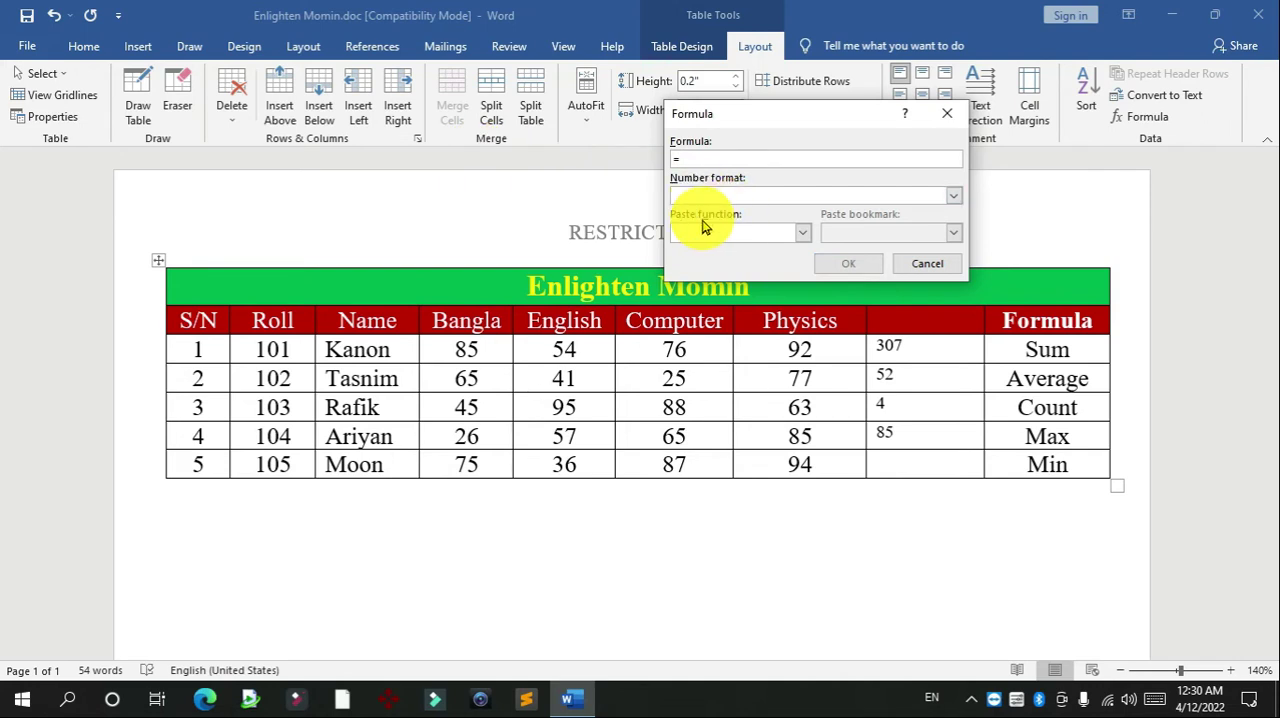
left_click(804, 233)
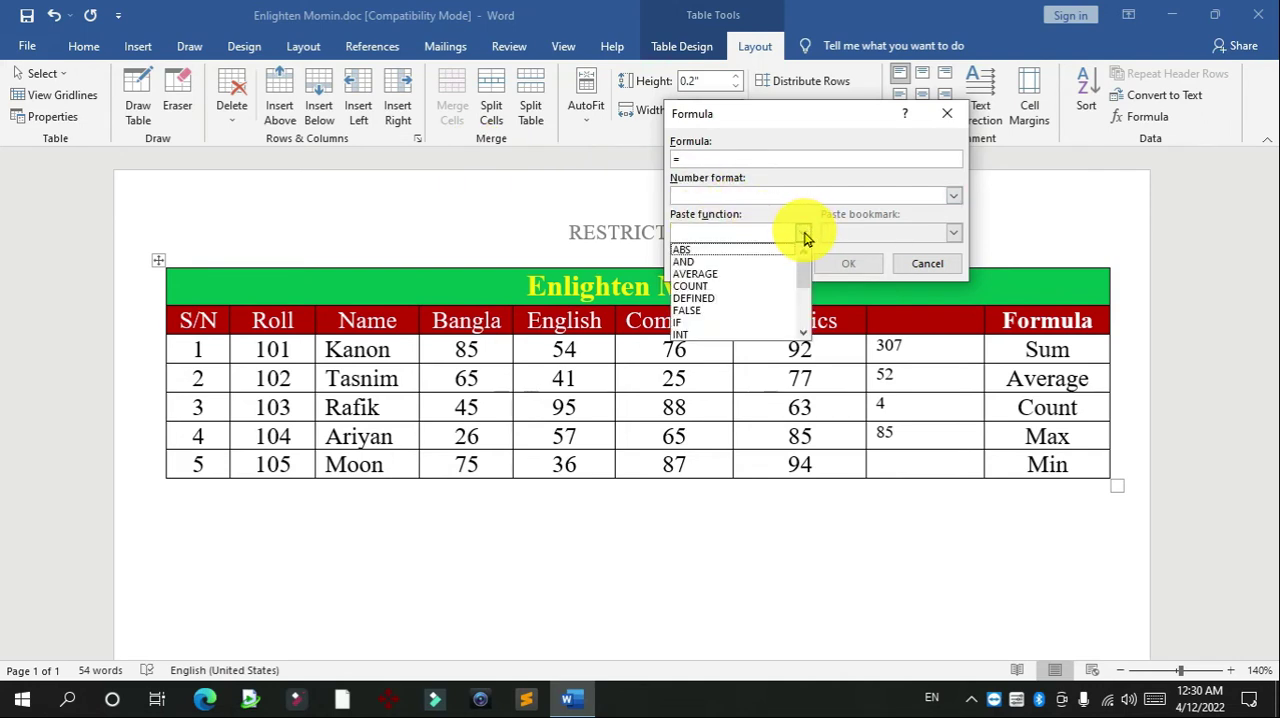
left_click_drag(804, 267, 805, 280)
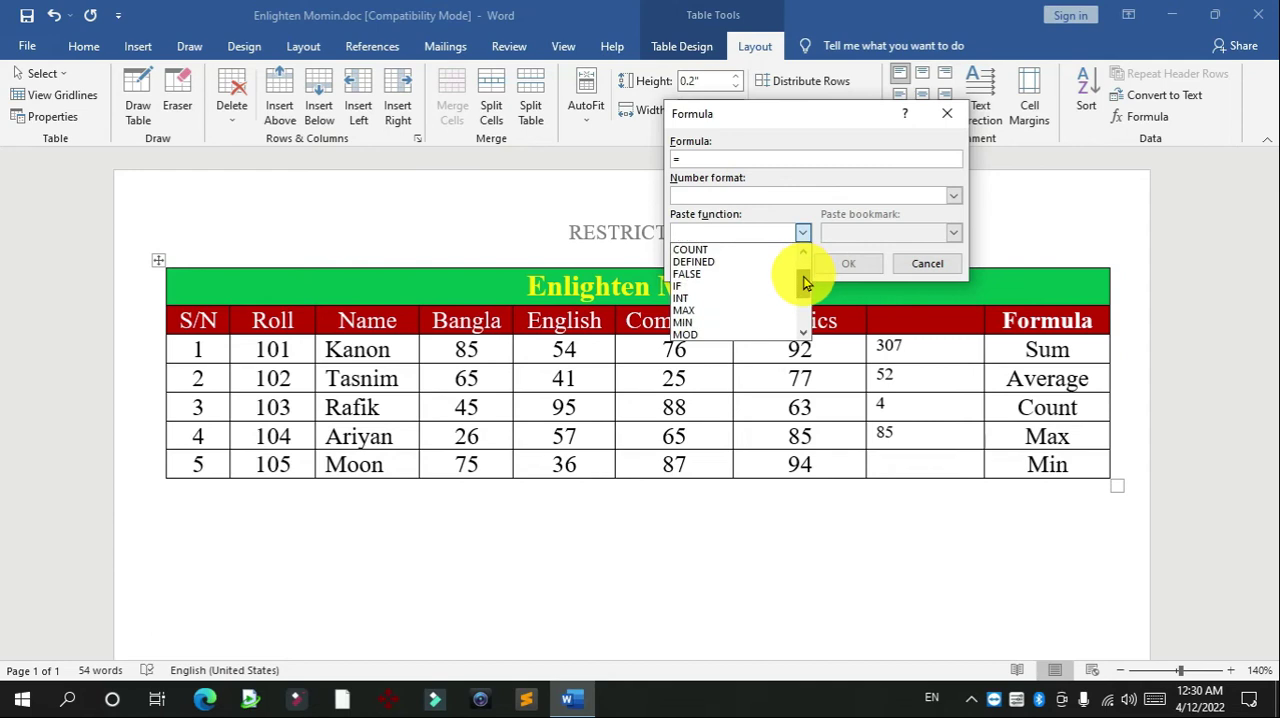
left_click(693, 322)
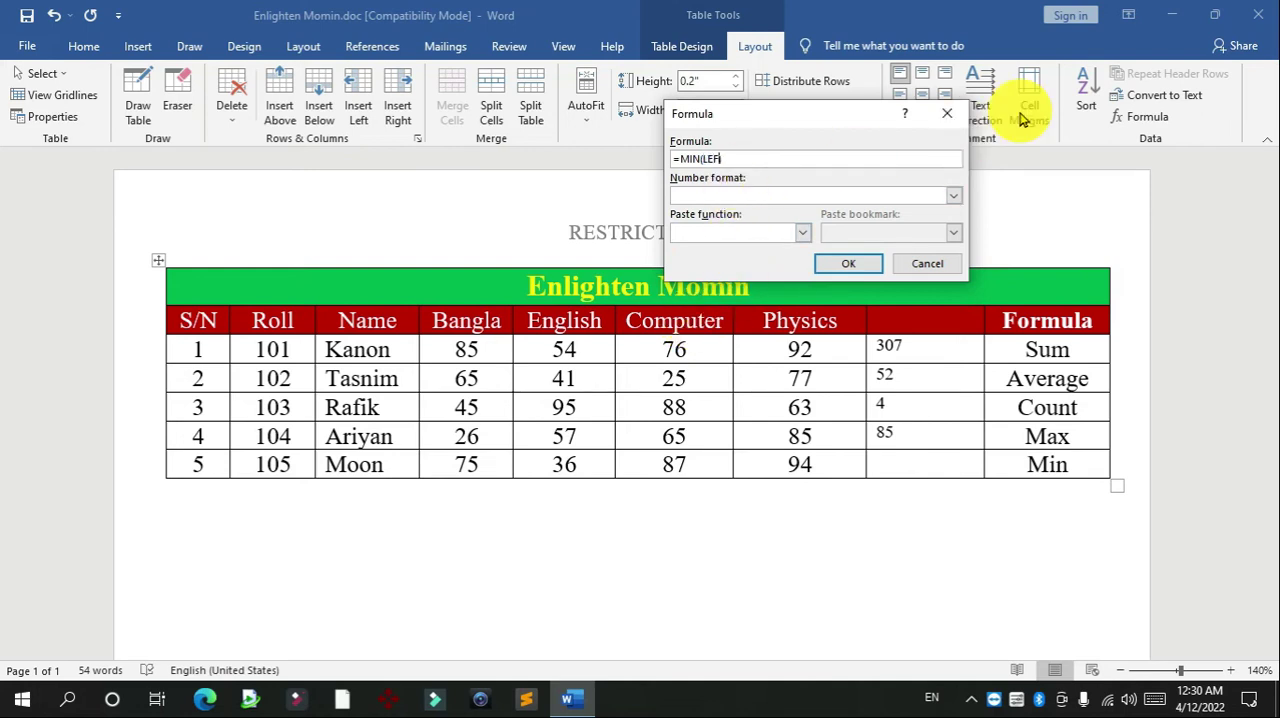
left_click(846, 266)
Centre the five formula results beside the Physics column and increase their font size by one step
left_click_drag(903, 451, 894, 345)
key("ctrl+e")
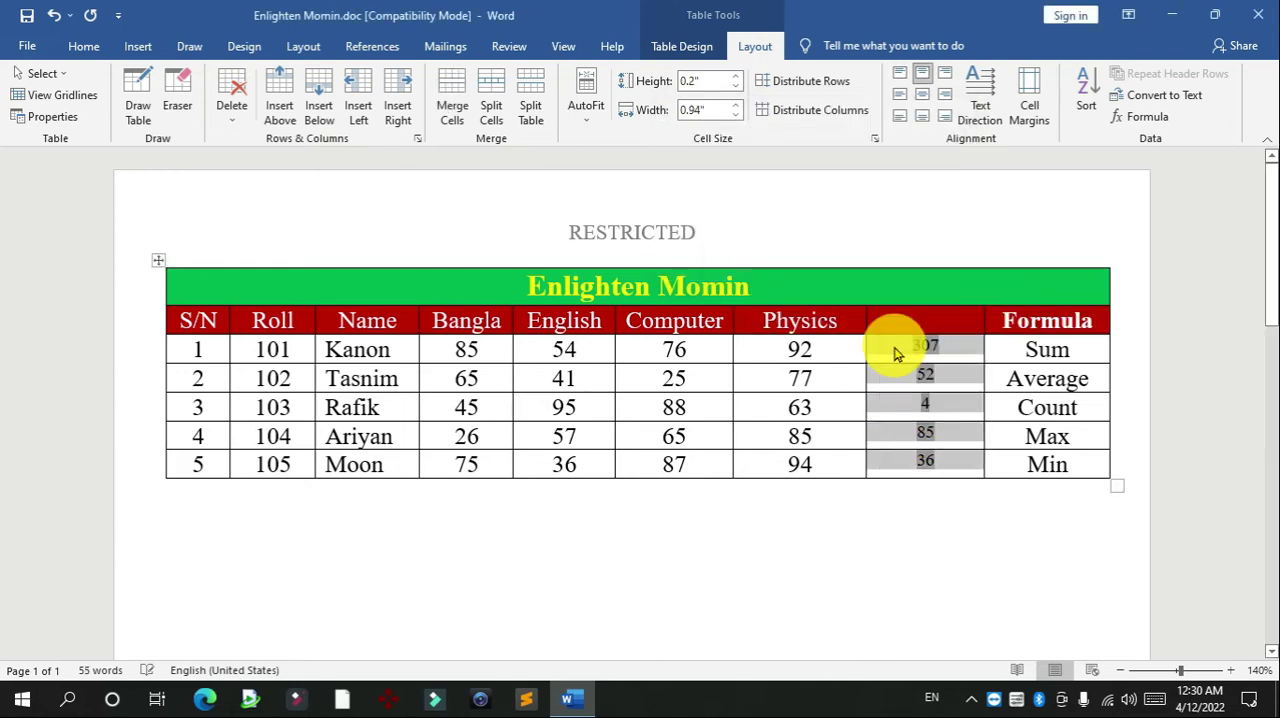
key("ctrl+shift+period")
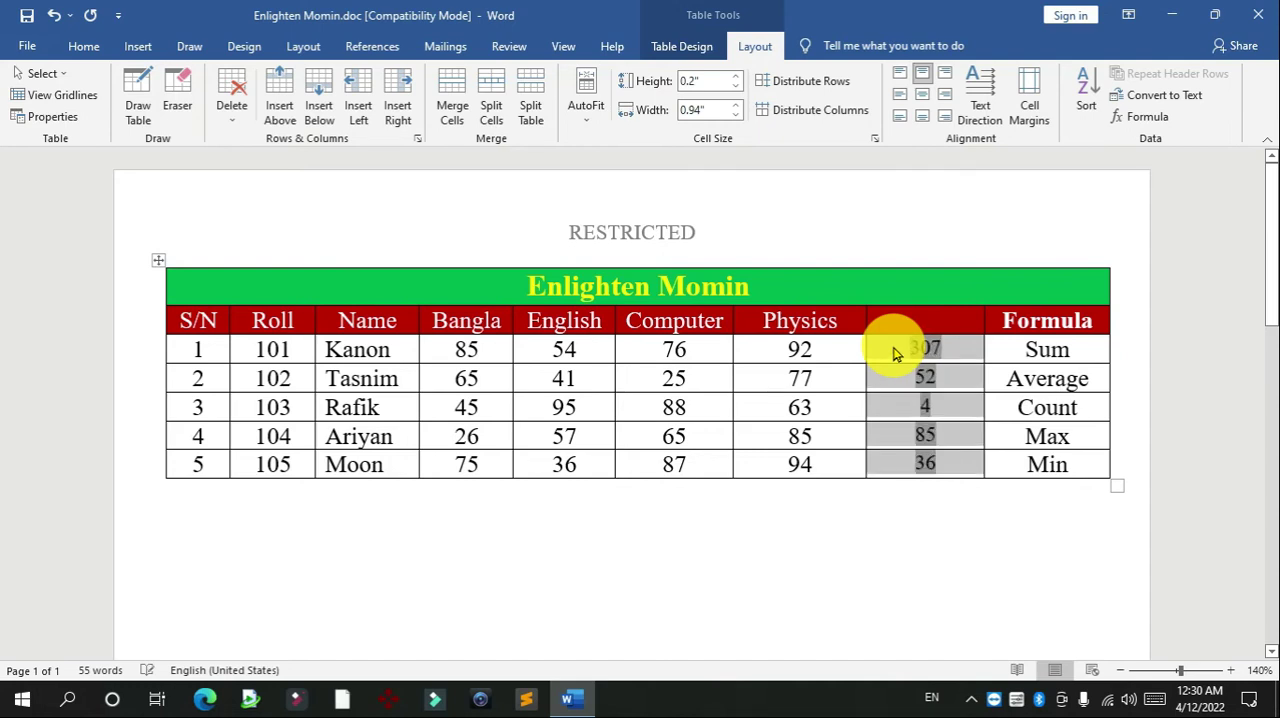
Copy the formatting of the Physics mark in the S/N 1 row onto the five formula results with Format Painter
left_click(812, 346)
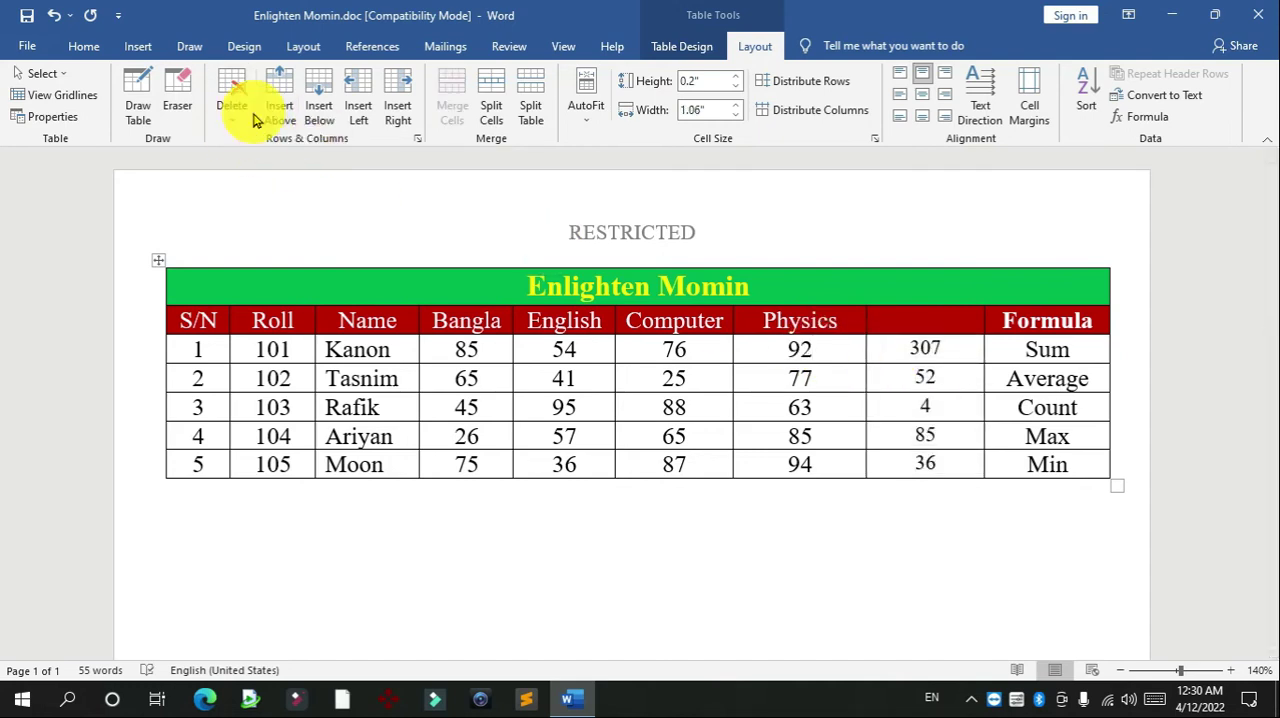
left_click(84, 46)
left_click(100, 116)
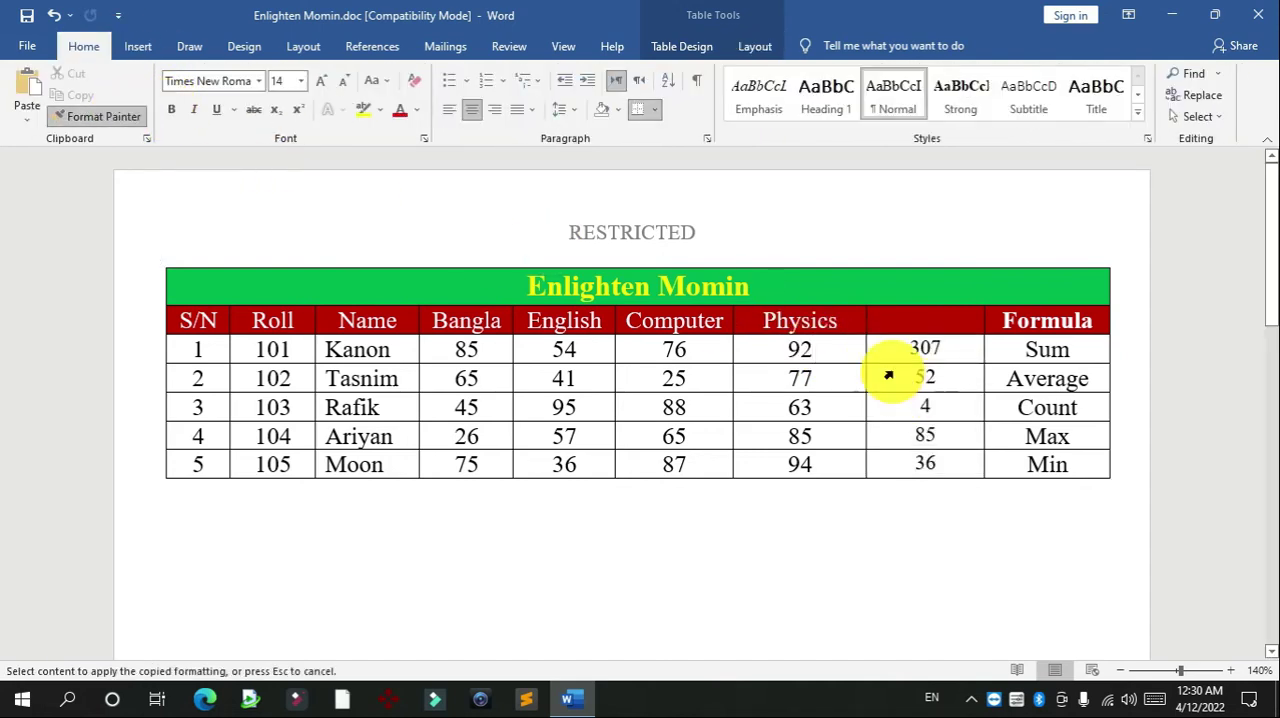
mouse_move(904, 350)
left_mouse_down()
mouse_move(923, 363)
mouse_move(943, 471)
left_mouse_up()
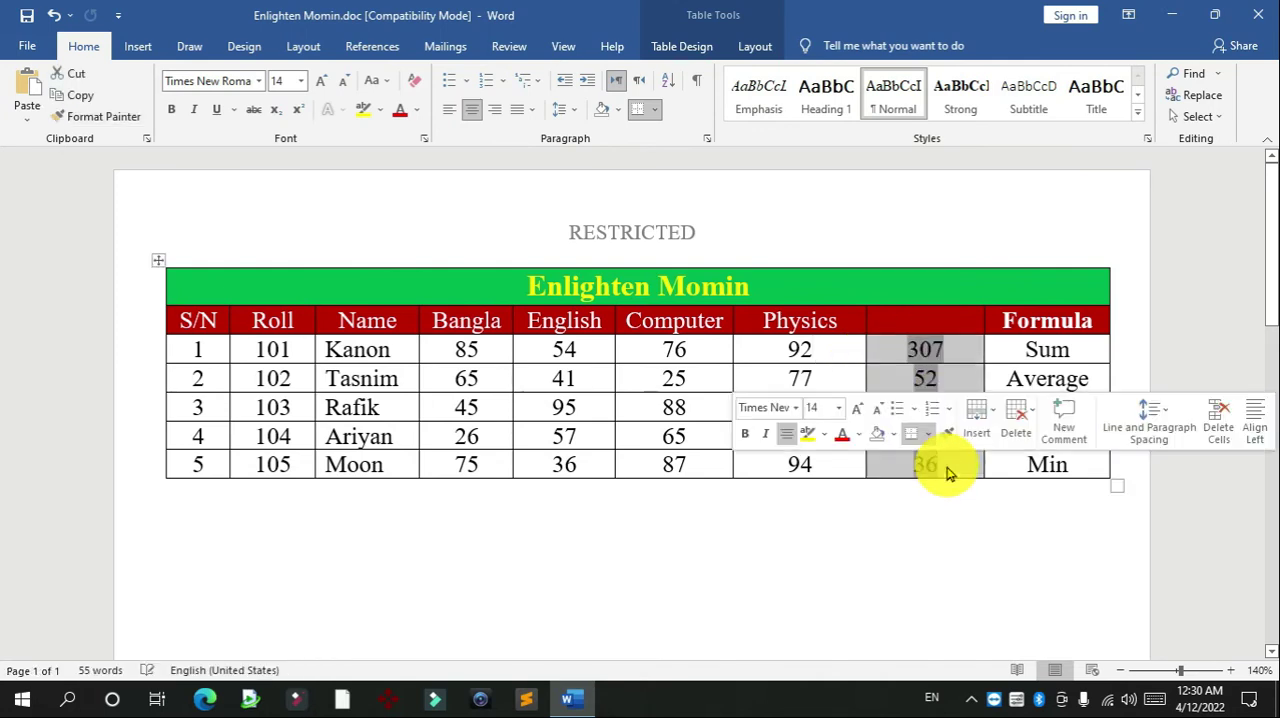
left_click(911, 368)
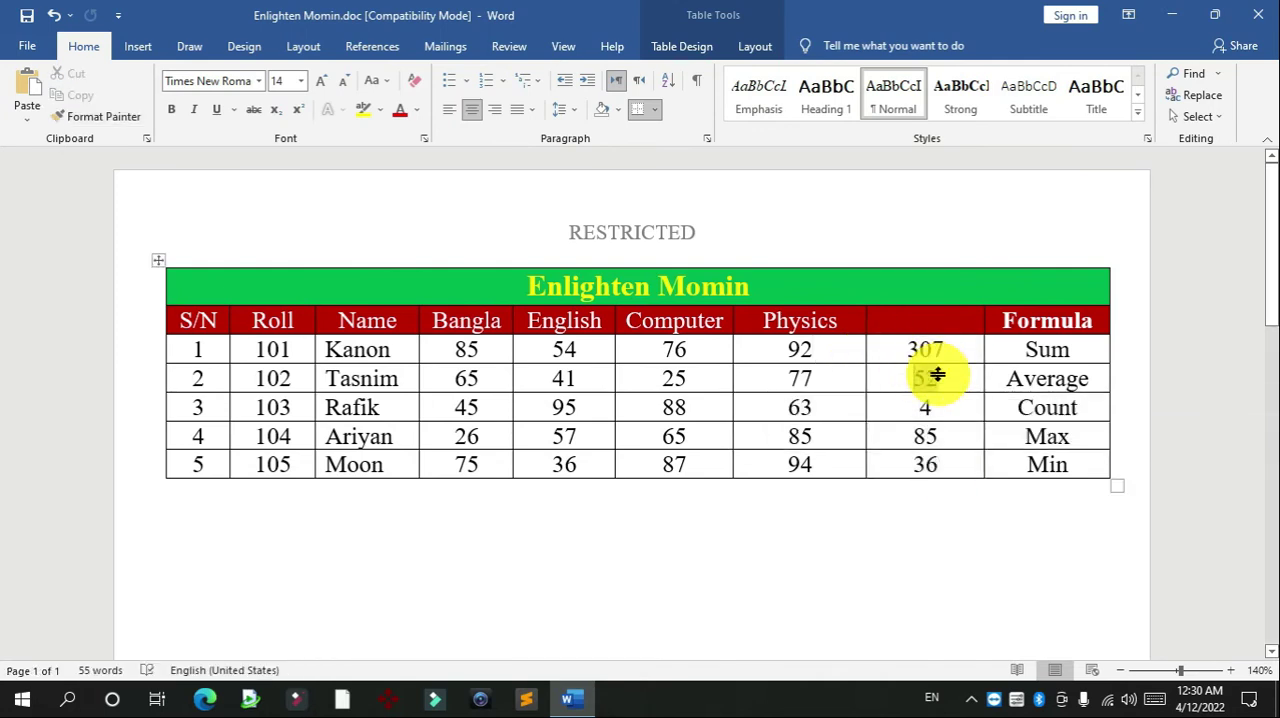
left_click(970, 354)
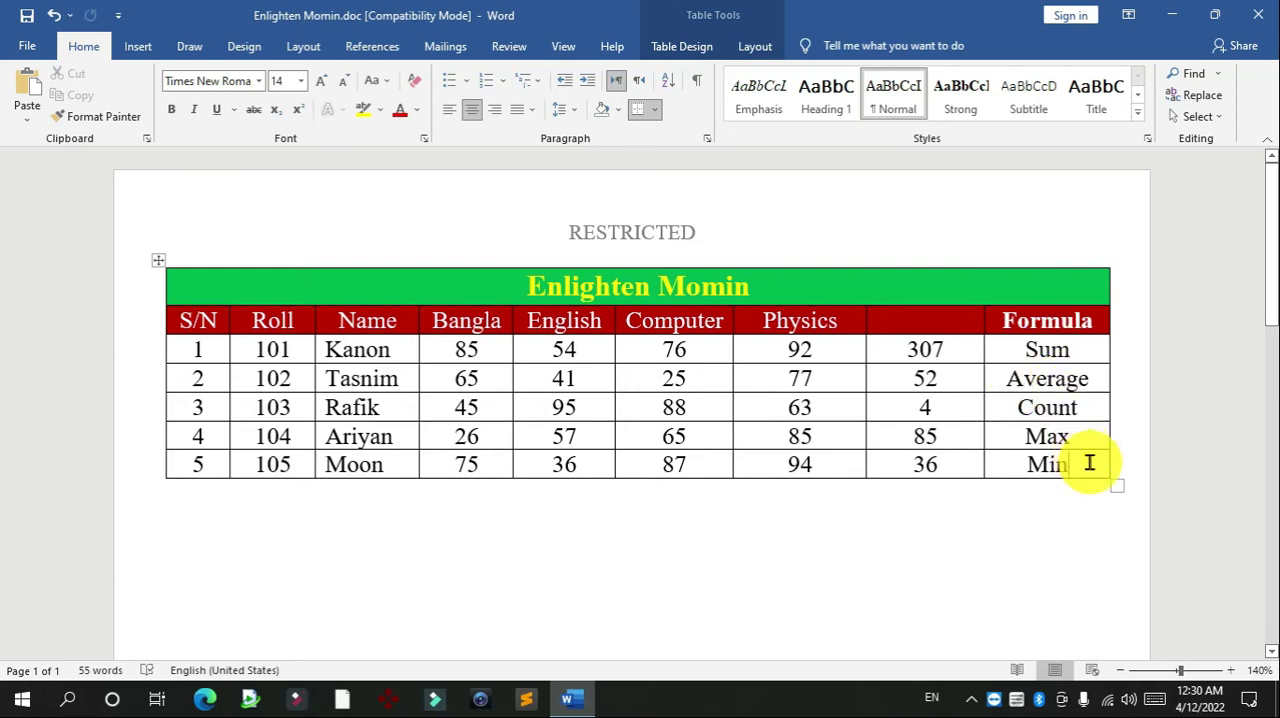
Add a new row at the end of the table and insert the formula =SUM(ABOVE) in its Bangla cell
key("Tab")
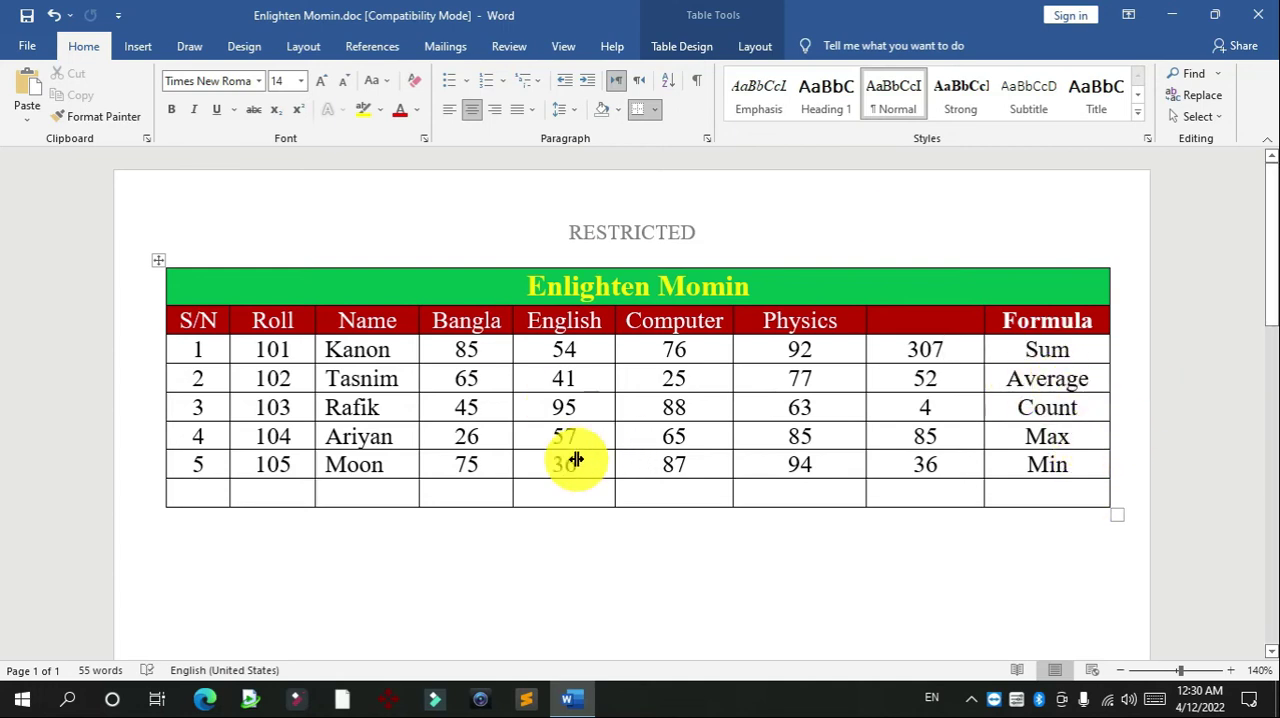
left_click(474, 497)
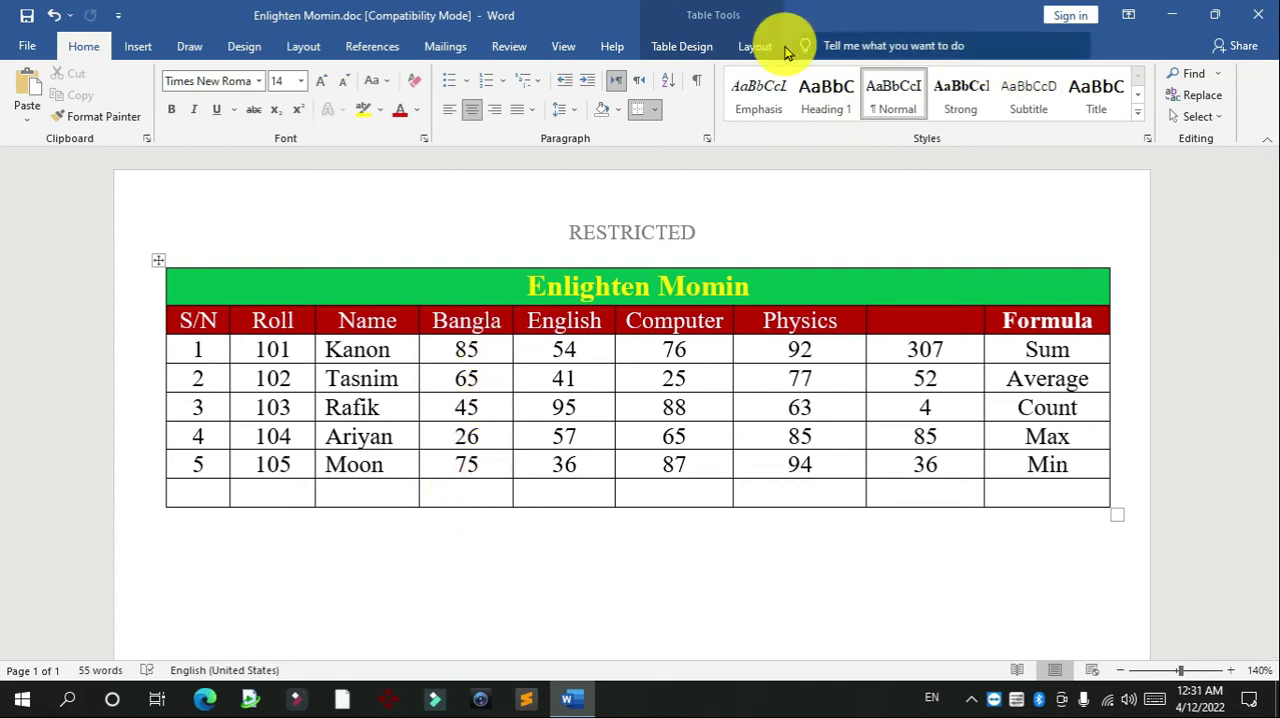
left_click(755, 47)
left_click(1140, 116)
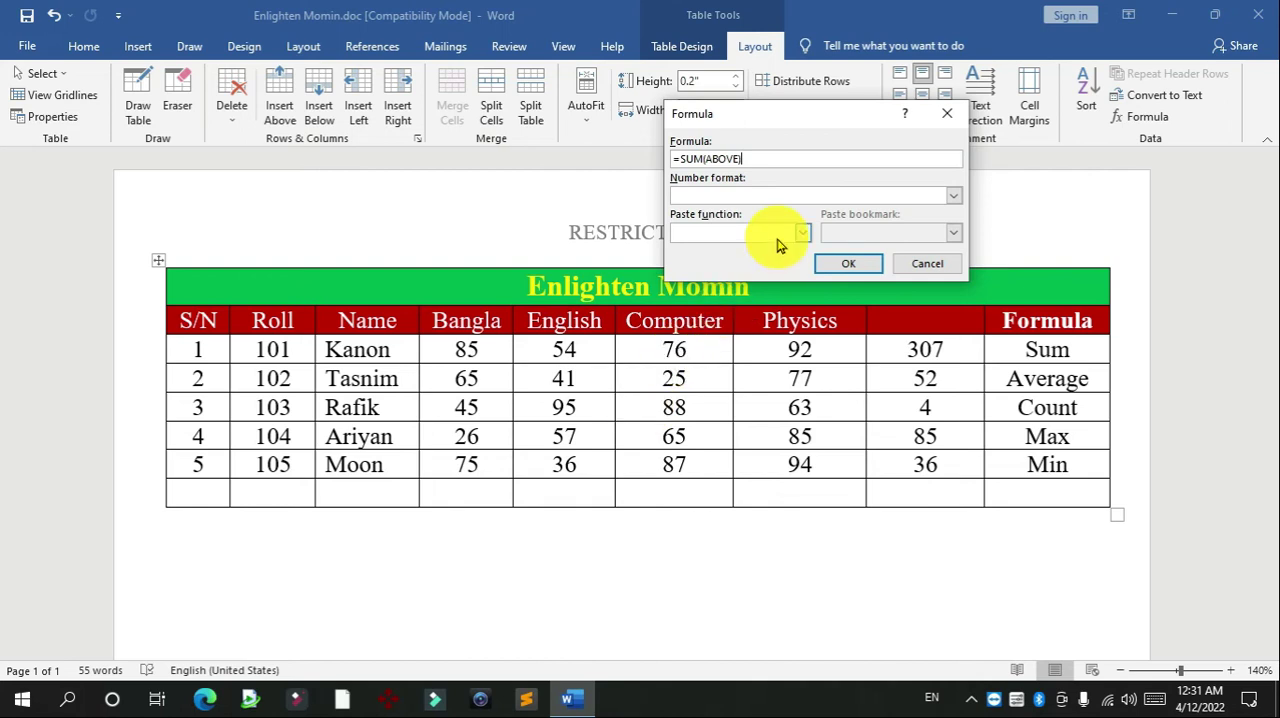
left_click(845, 264)
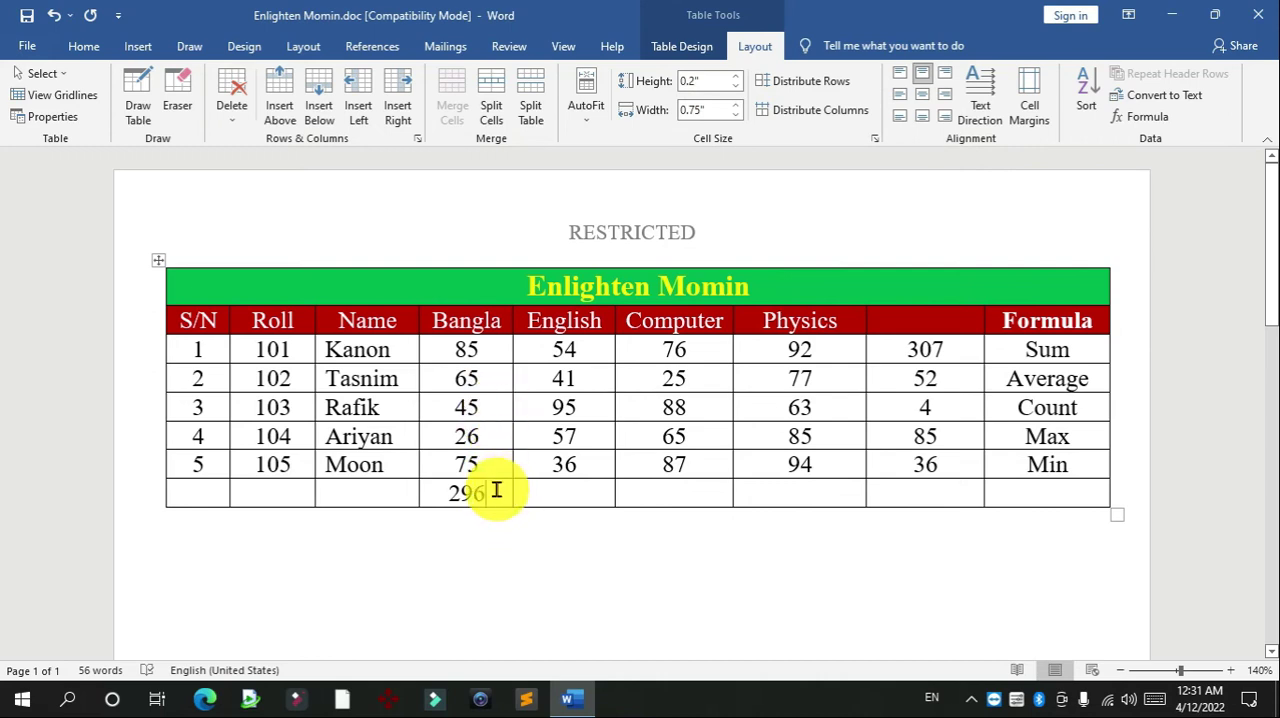
Highlight the five Bangla marks above the new total to check what the sum covers
left_click_drag(495, 461, 477, 360)
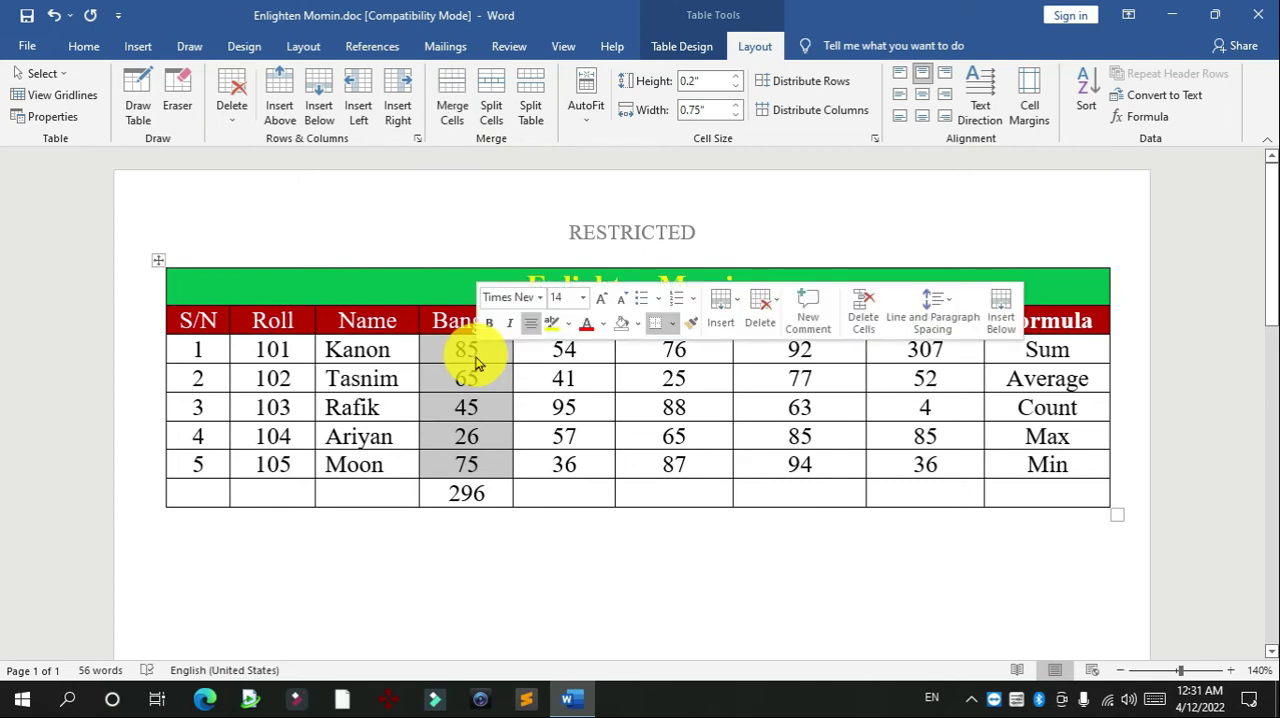
left_click(627, 538)
left_click(1083, 410)
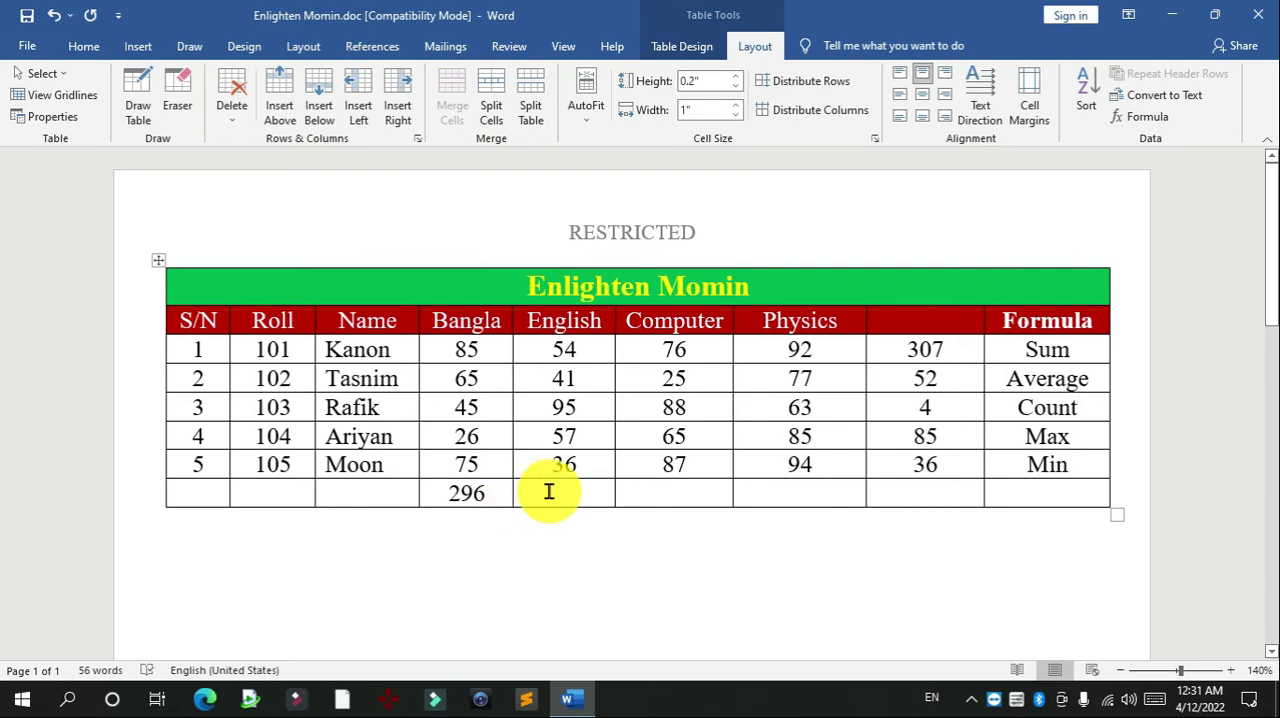
Clear the name in the S/N 5 row and insert the formula =SUM(LEFT) in that Name cell
left_click_drag(381, 463, 337, 455)
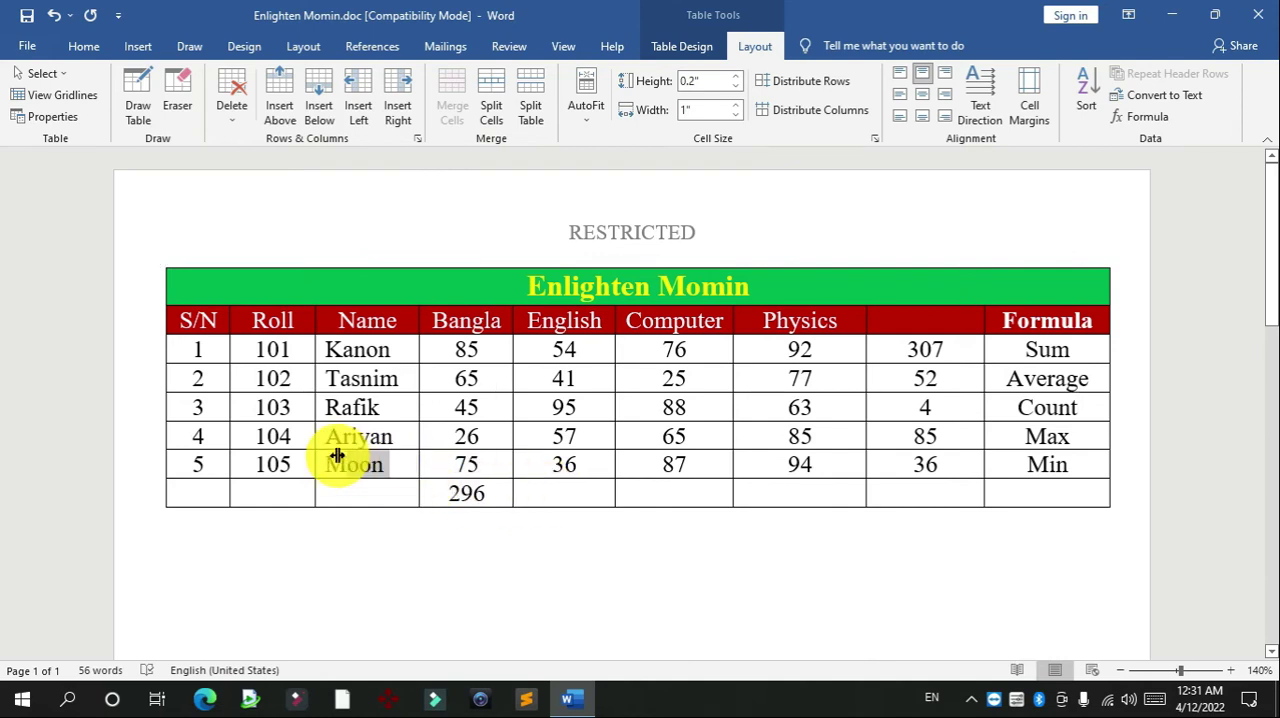
key("Delete")
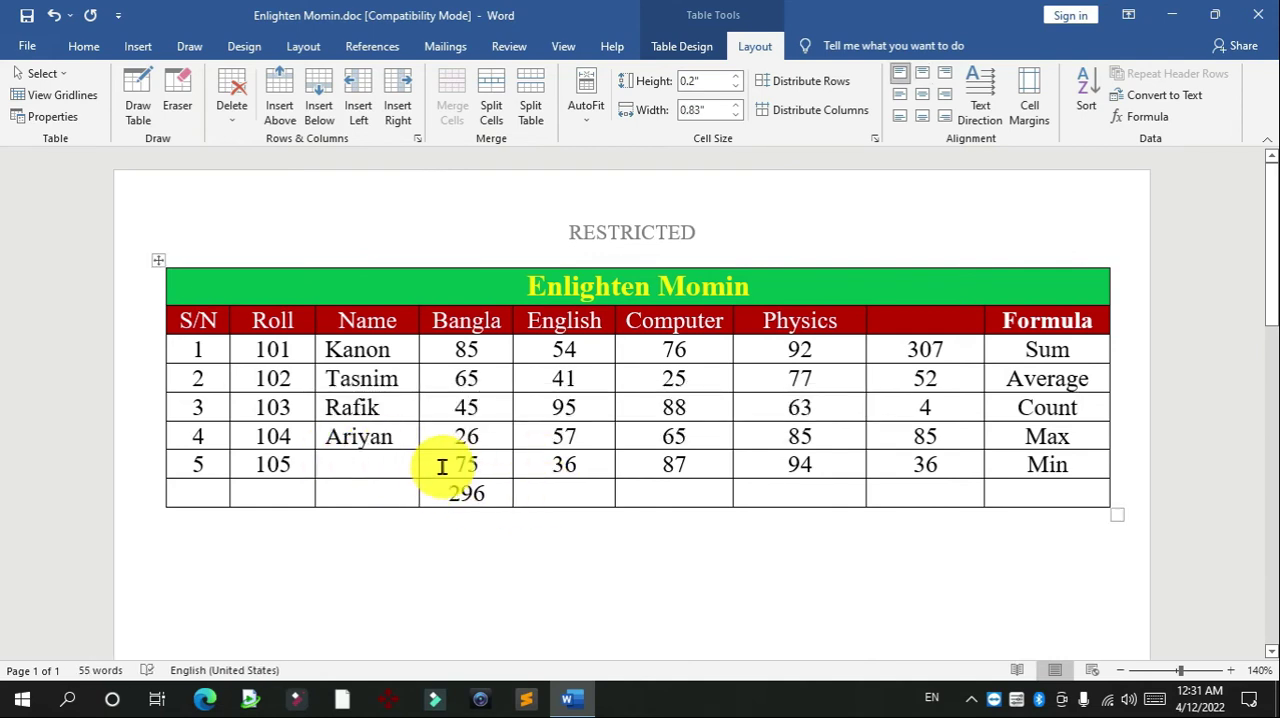
left_click_drag(540, 465, 814, 466)
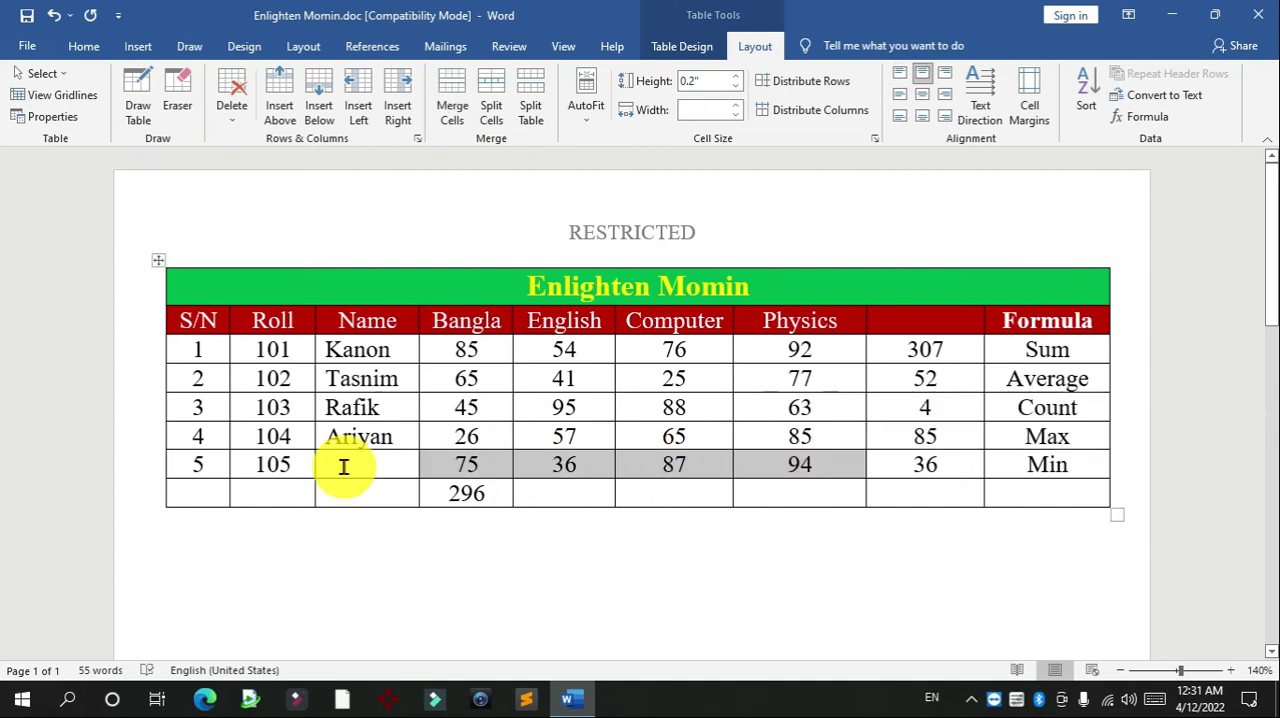
left_click(343, 466)
left_click(1142, 117)
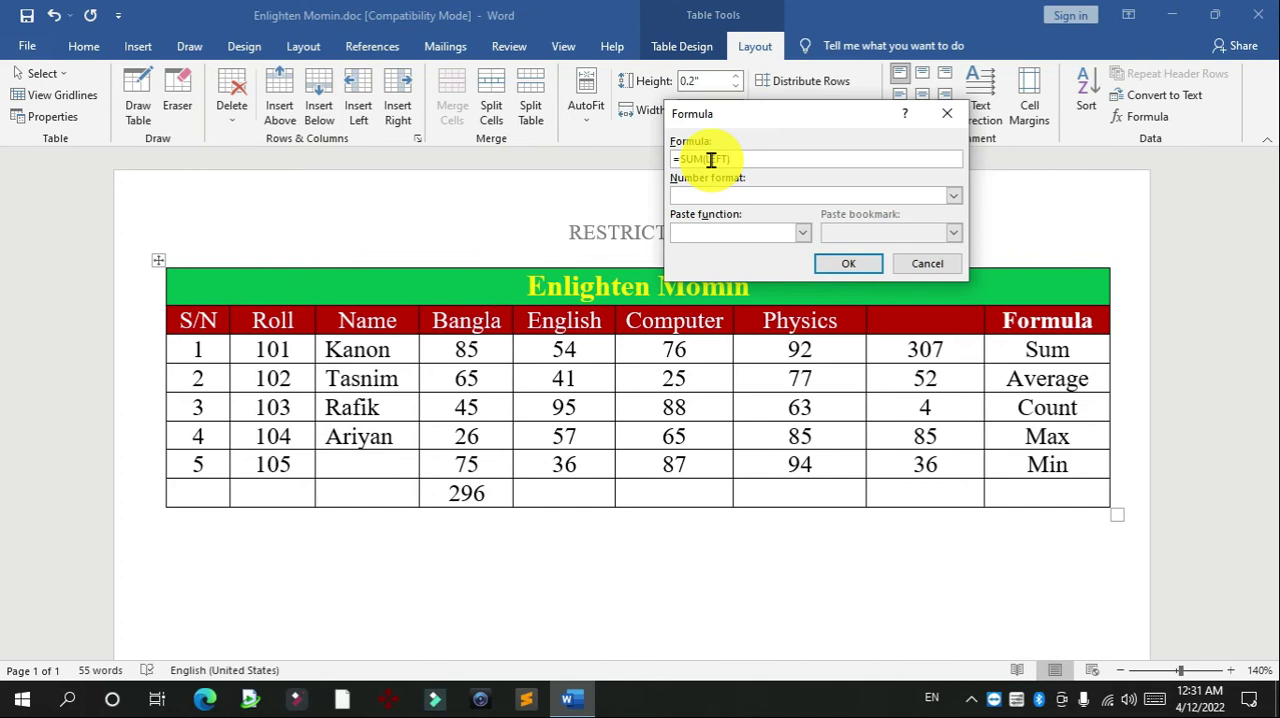
left_click(834, 264)
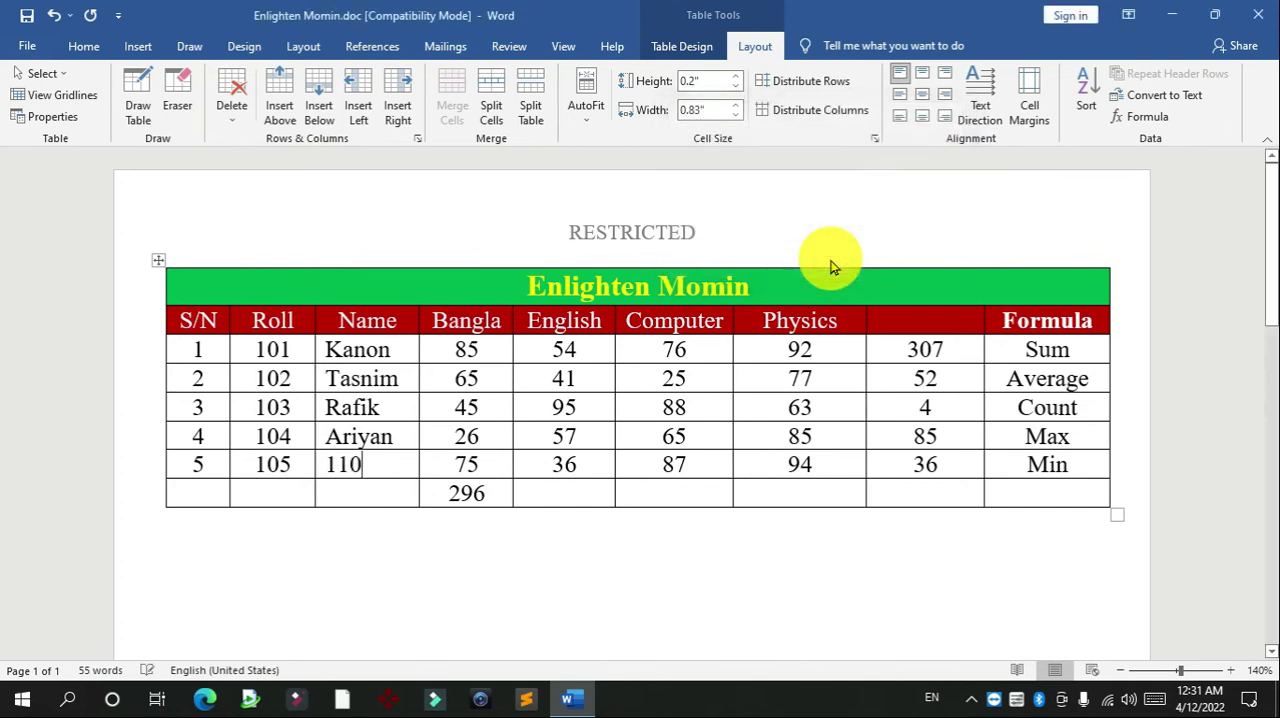
Try the formula =SUM(RIGHT) in the S/N 5 row's Name cell in place of the previous total, and restore the student's name there
left_click(357, 465)
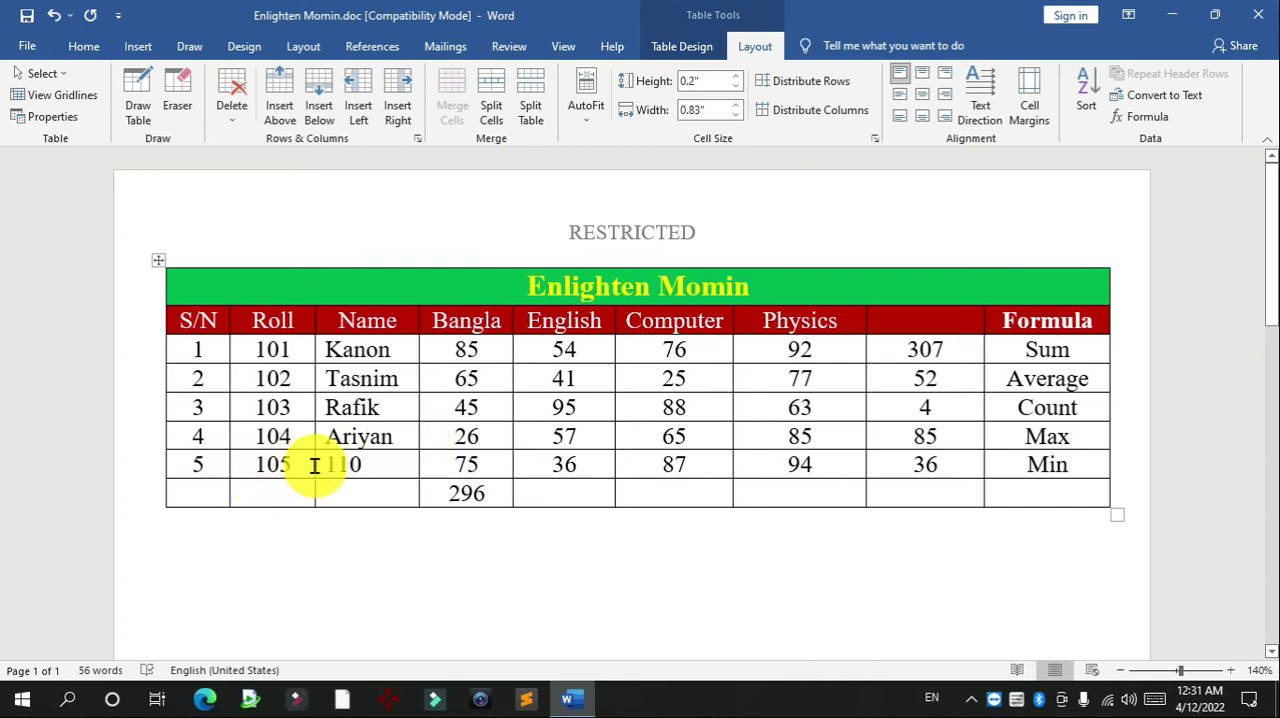
key("shift+Home")
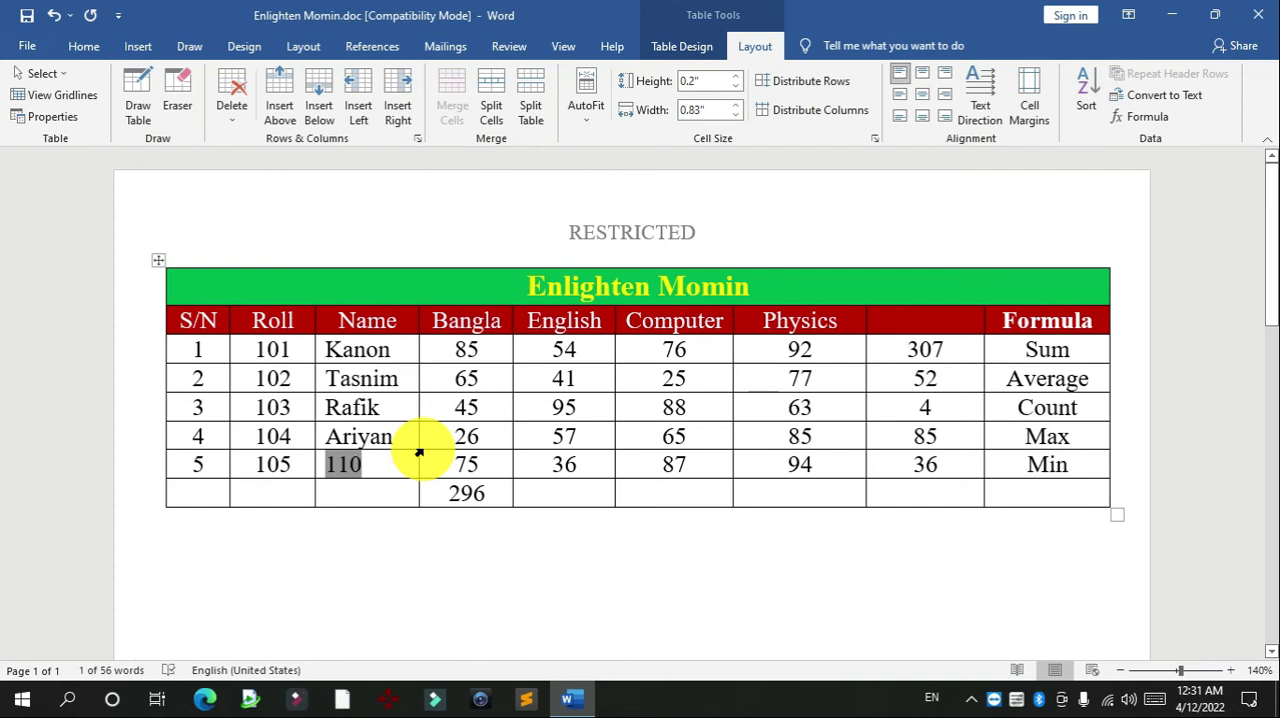
key("Delete")
left_click(1163, 122)
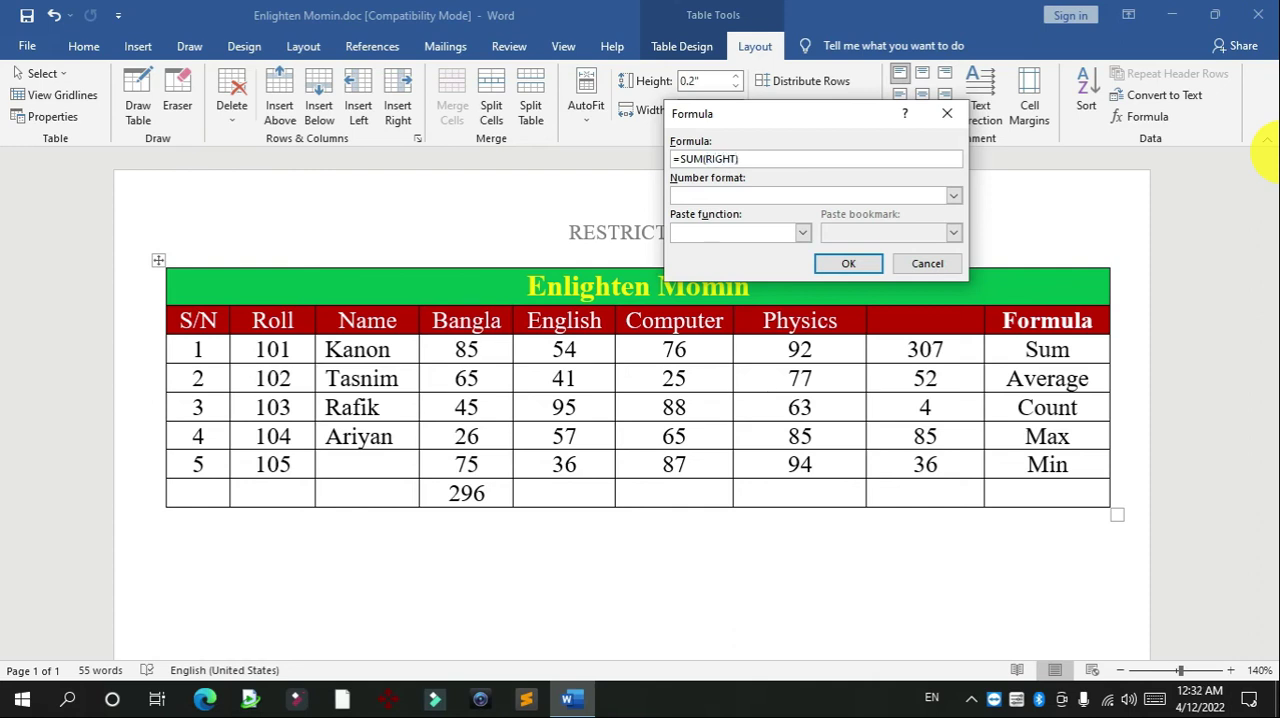
left_click(838, 262)
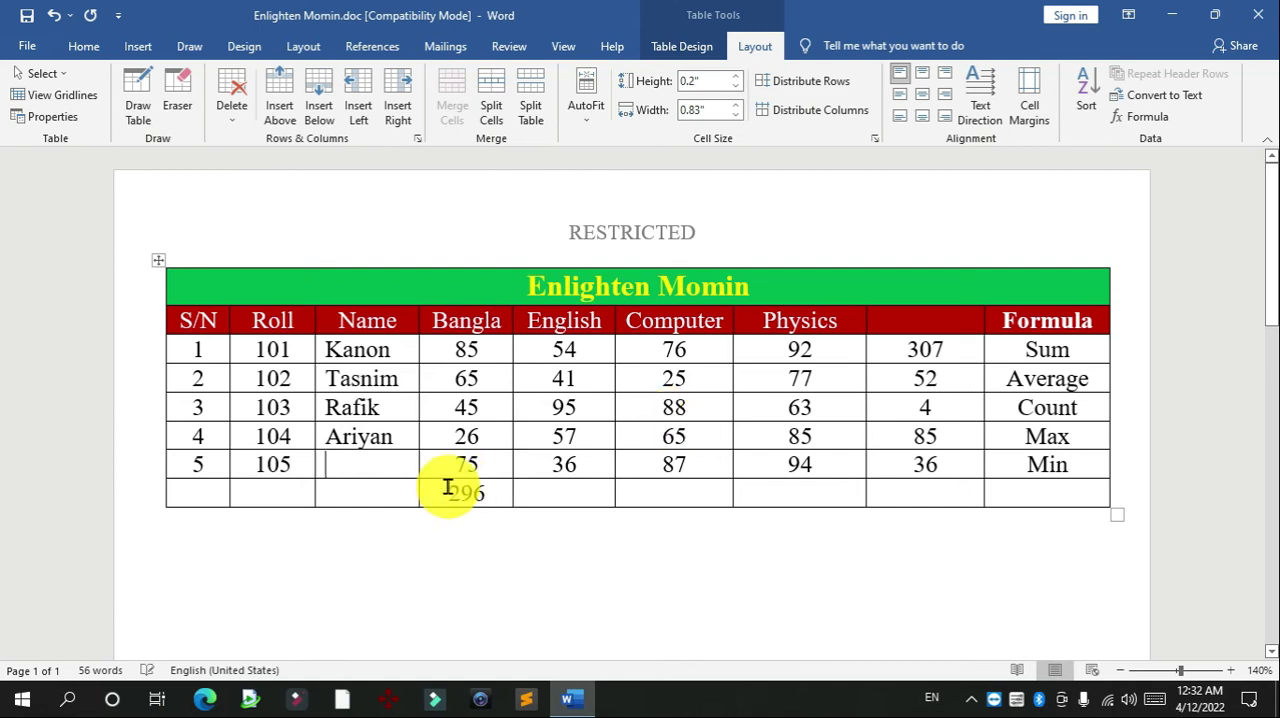
type("Moon")
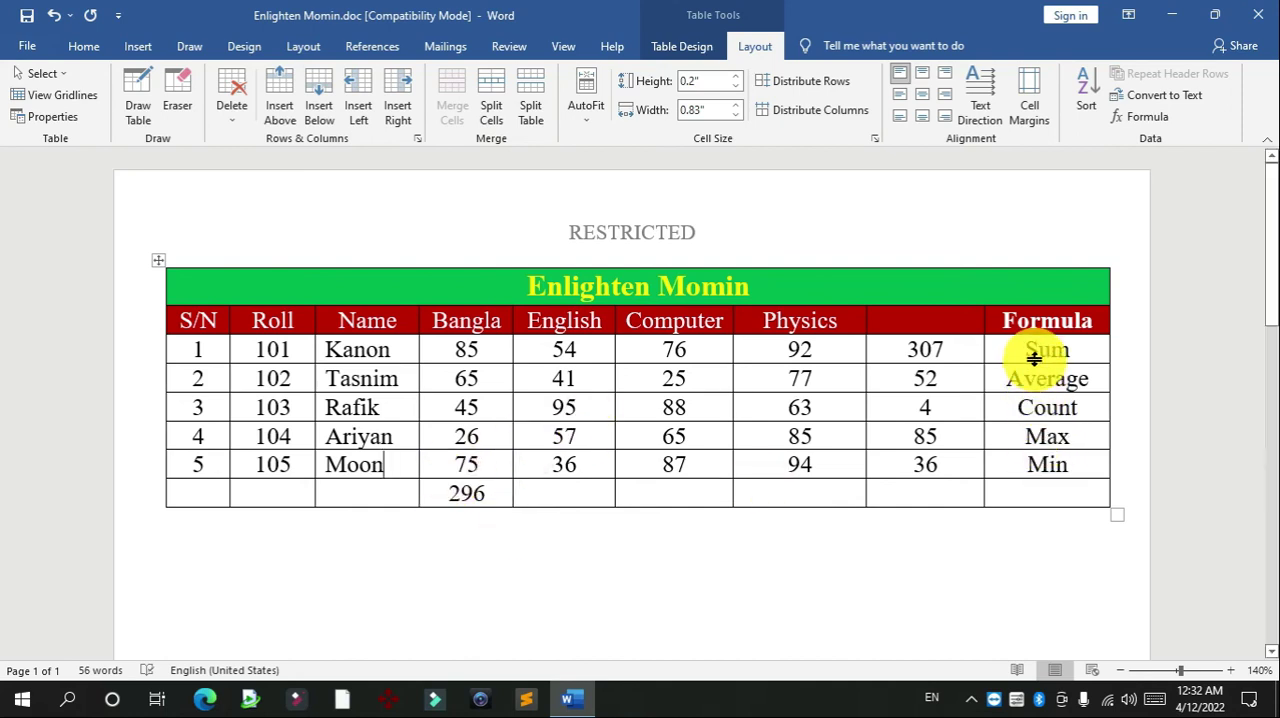
Copy the formula =SUM(LEFT) from the Sum row's result cell and paste it as text below the table
left_click(978, 356)
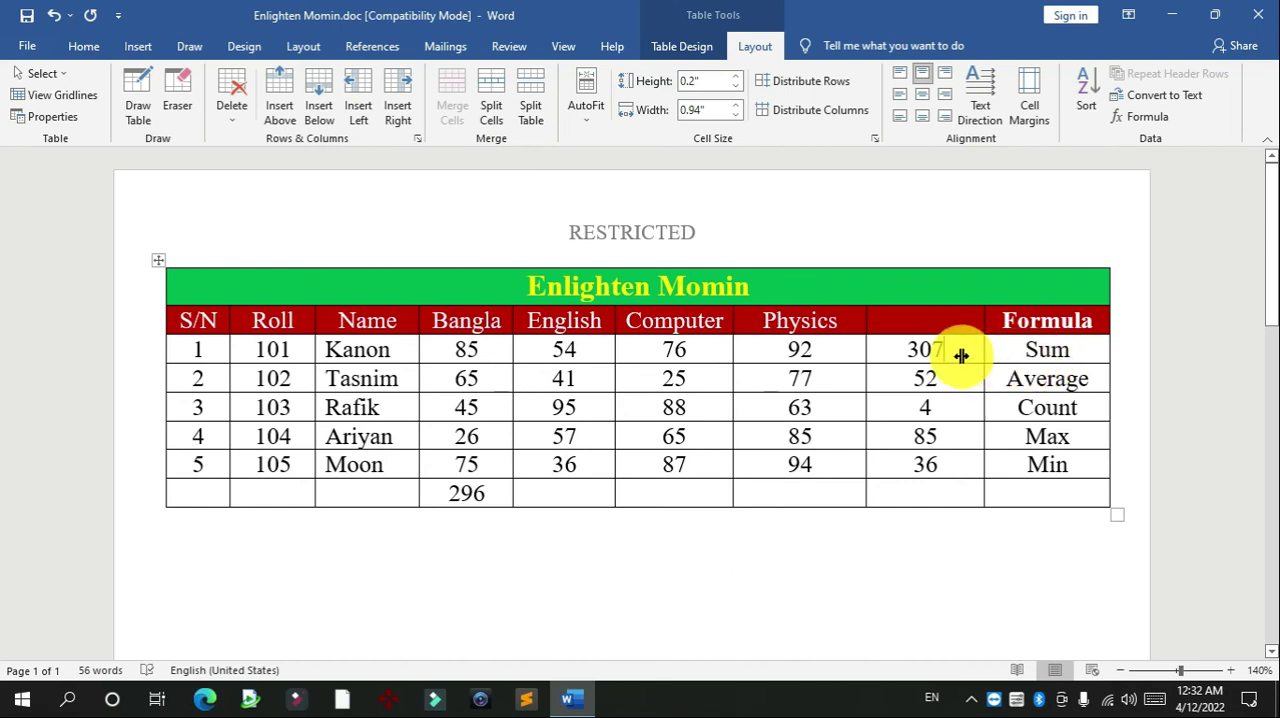
left_click(704, 584)
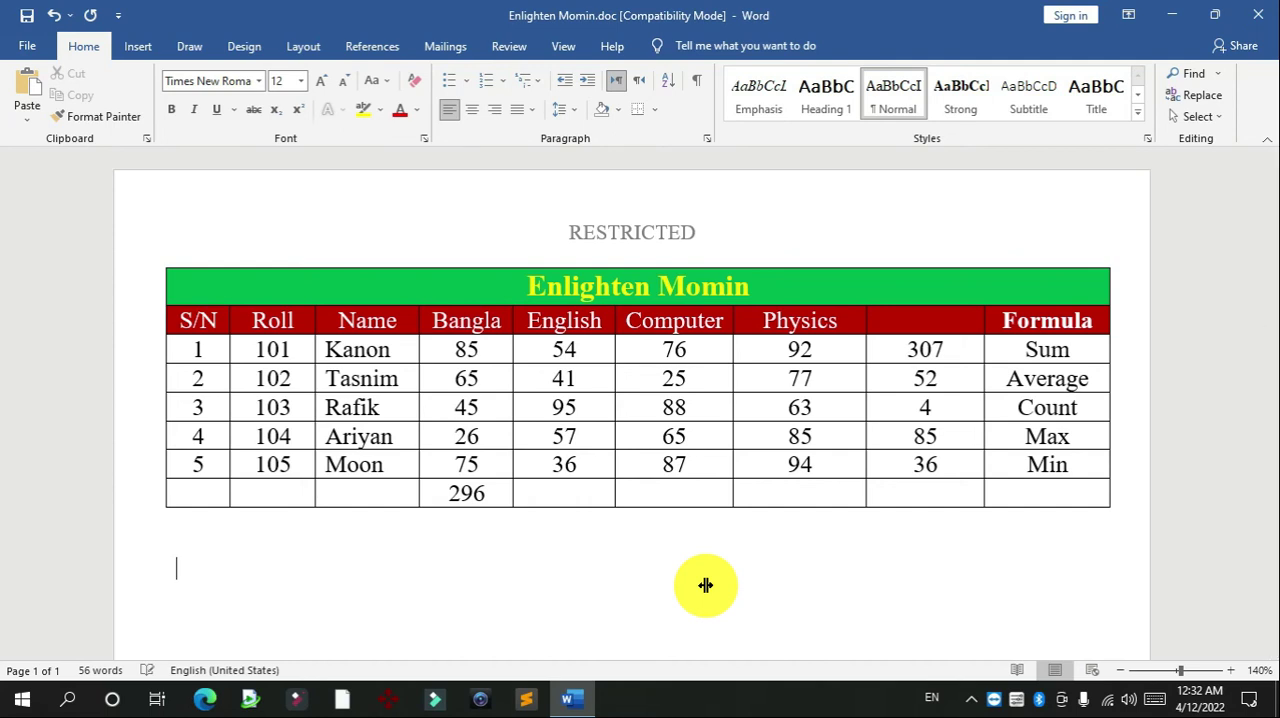
left_click(912, 346)
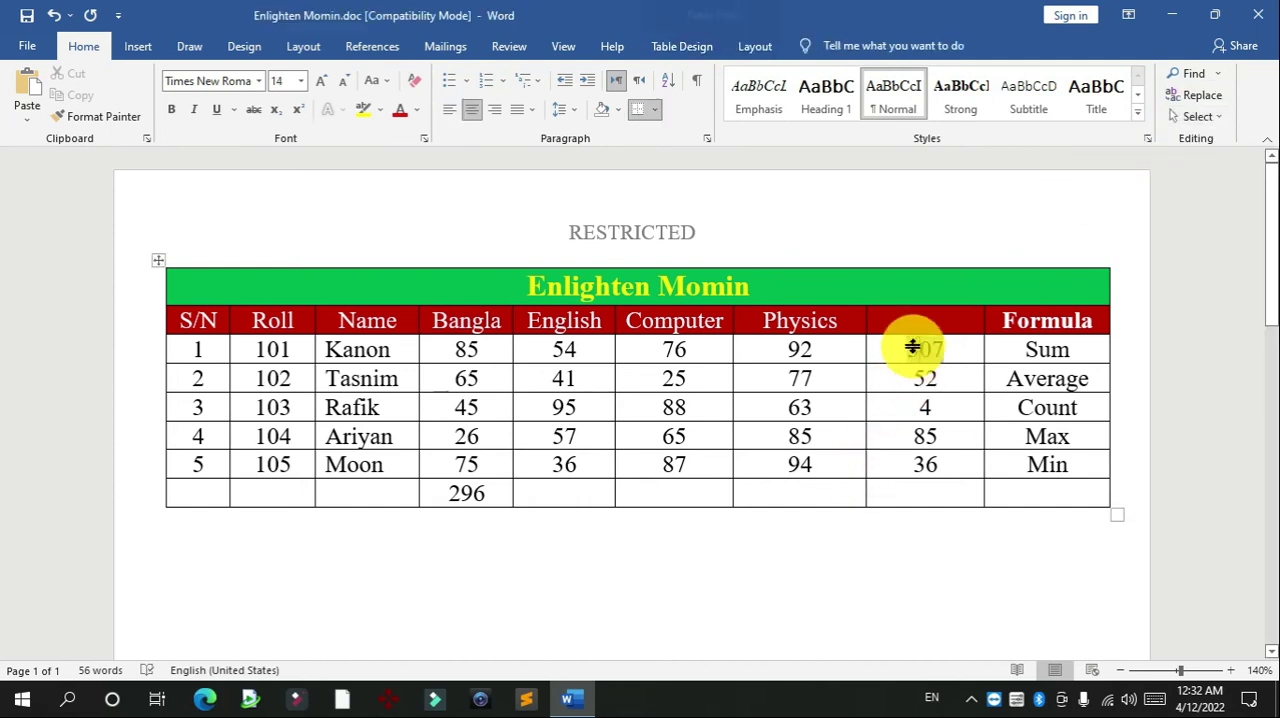
left_click(757, 47)
left_click(1147, 116)
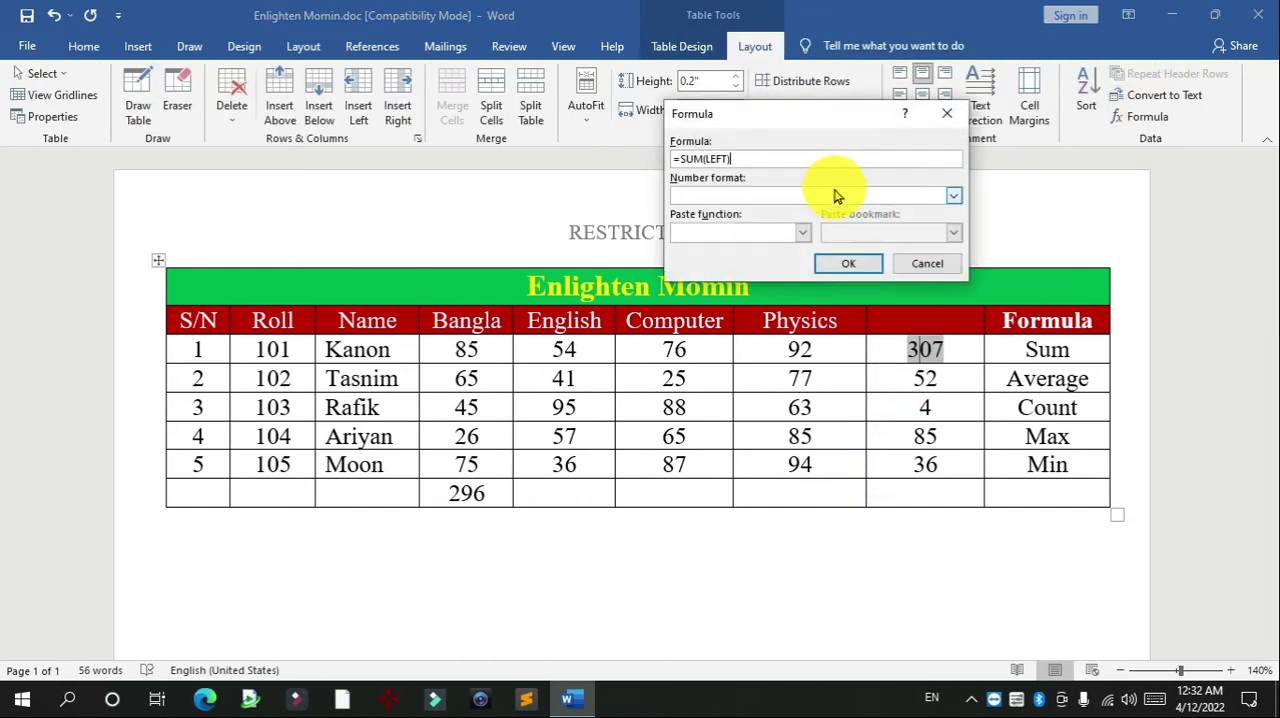
left_click_drag(766, 157, 651, 143)
key("ctrl+c")
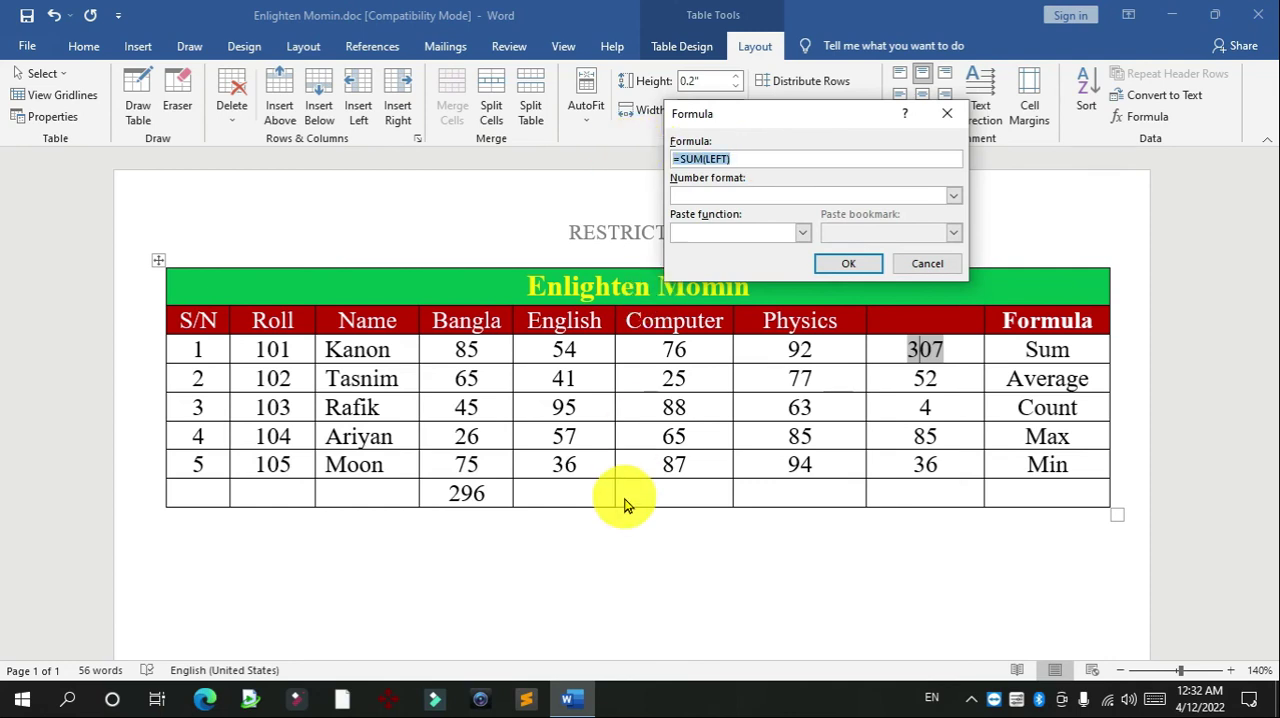
left_click(848, 263)
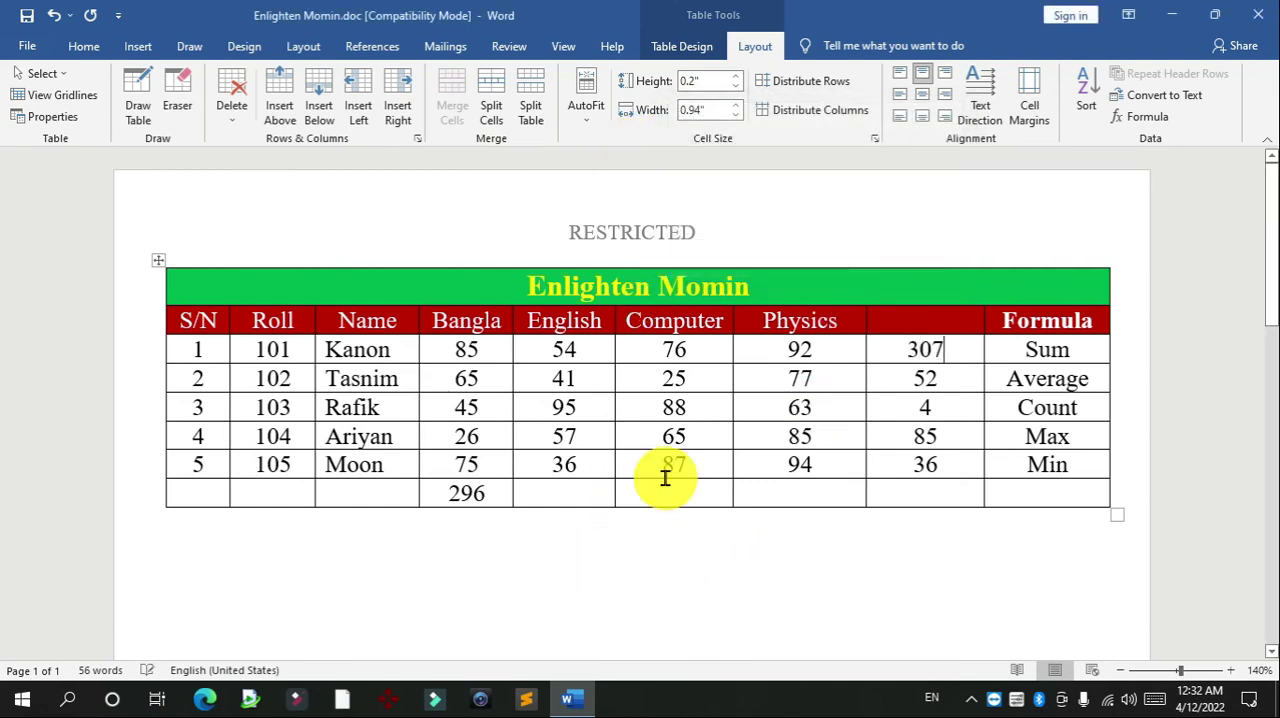
left_click(557, 602)
key("ctrl+v")
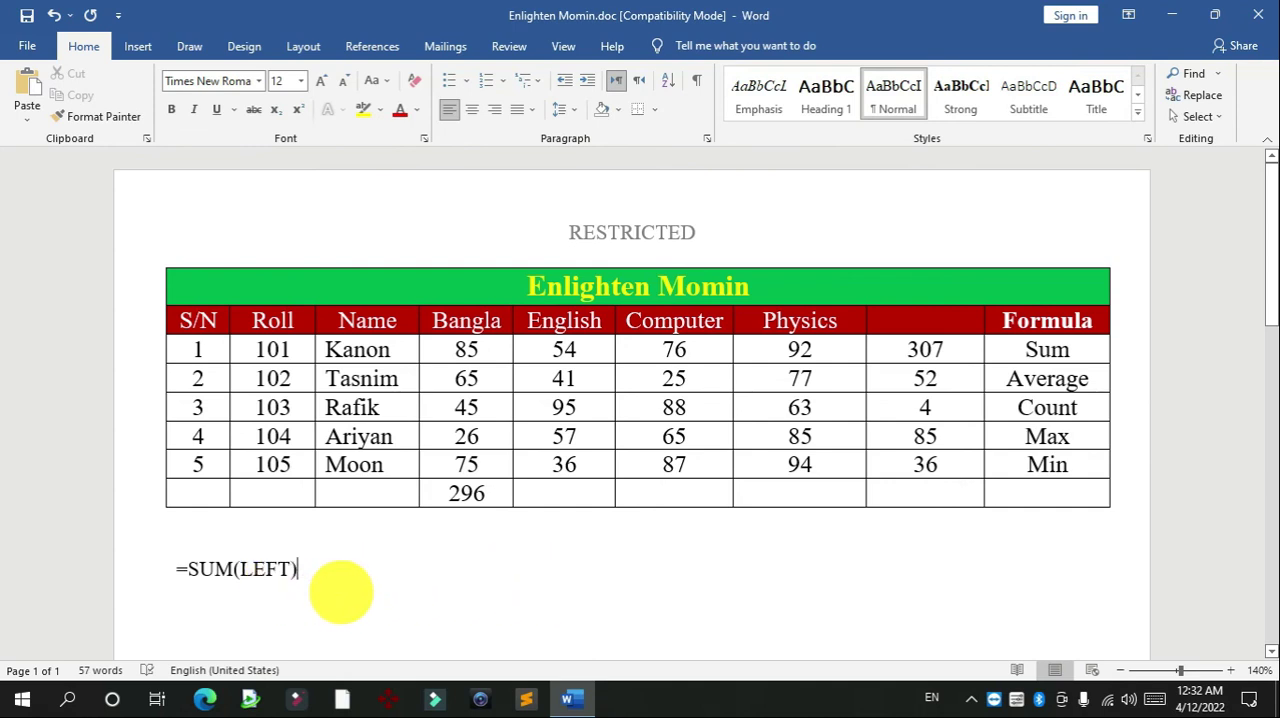
Copy the formula =AVERAGE(left) from the Average row's result cell onto a new line under the =SUM(LEFT) text
key("Return")
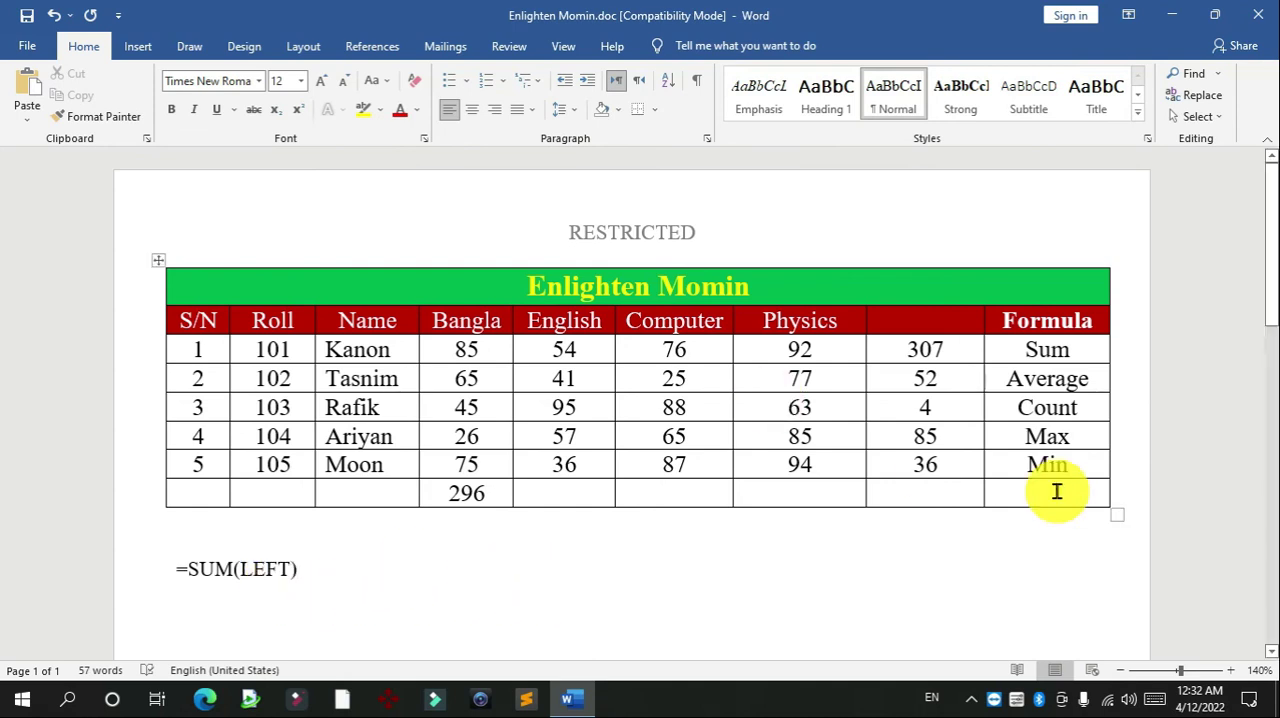
left_click(960, 373)
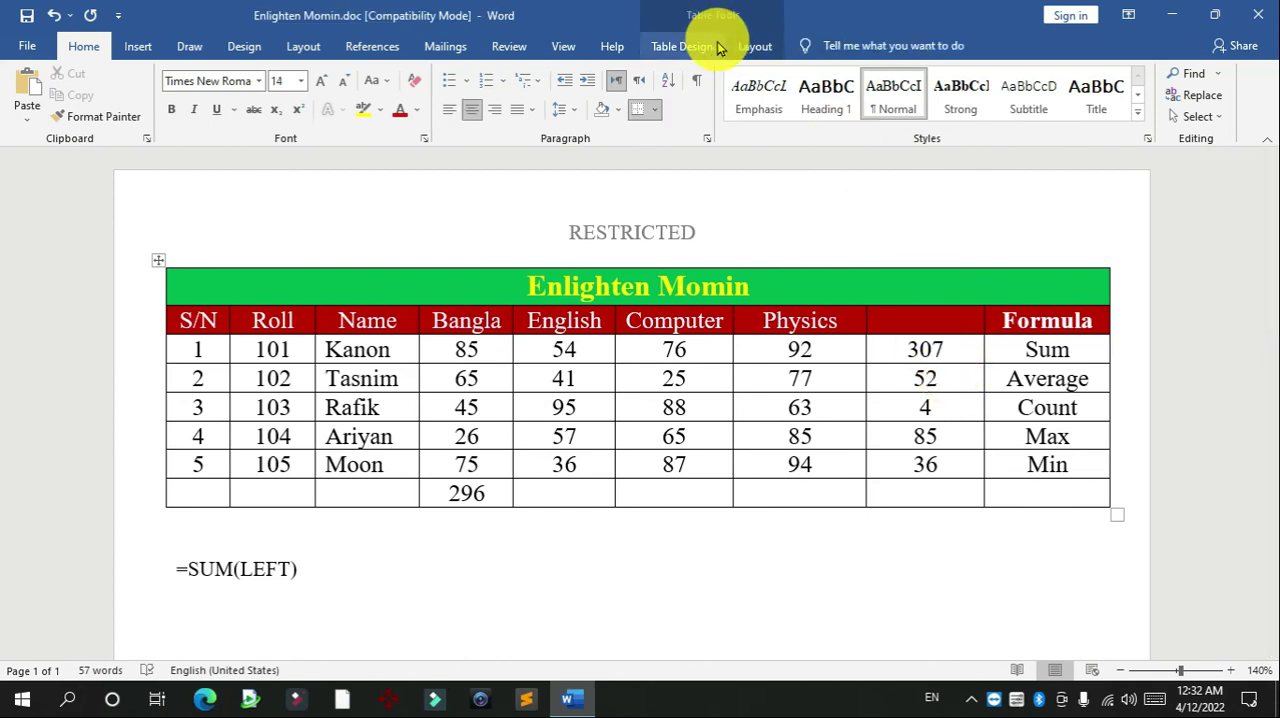
left_click(755, 46)
left_click(1147, 116)
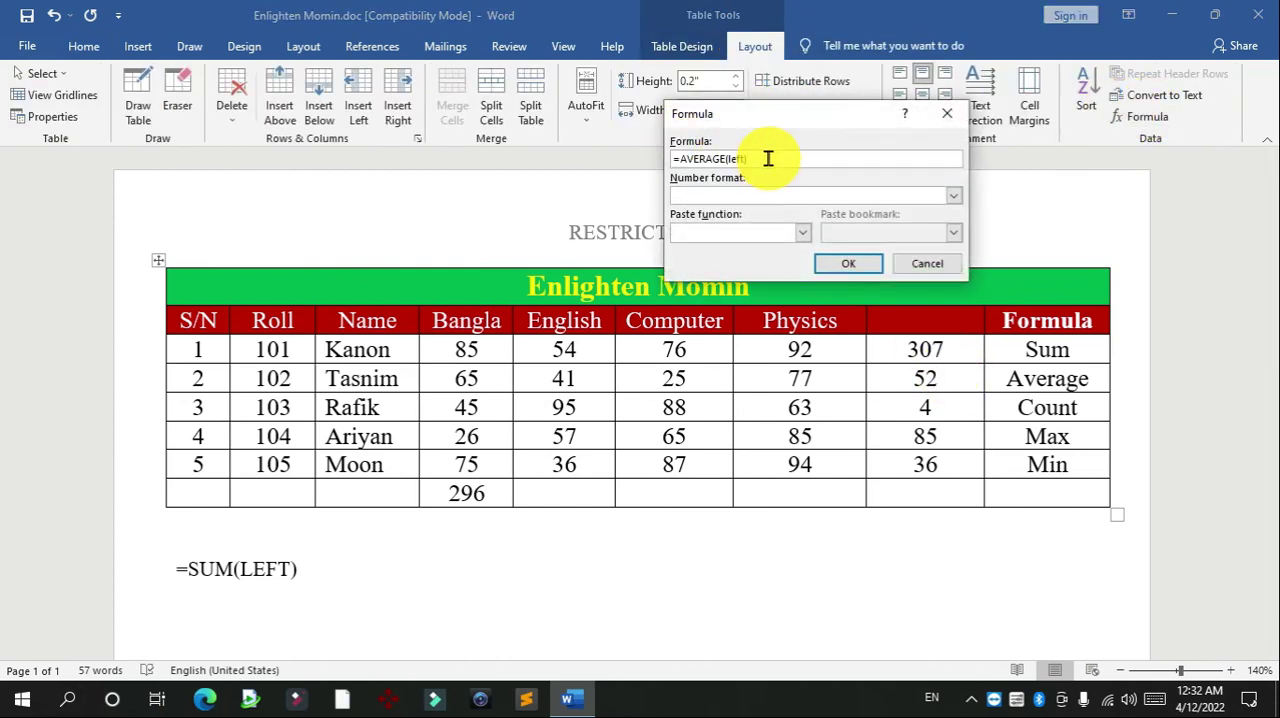
left_click(927, 263)
left_click(450, 605)
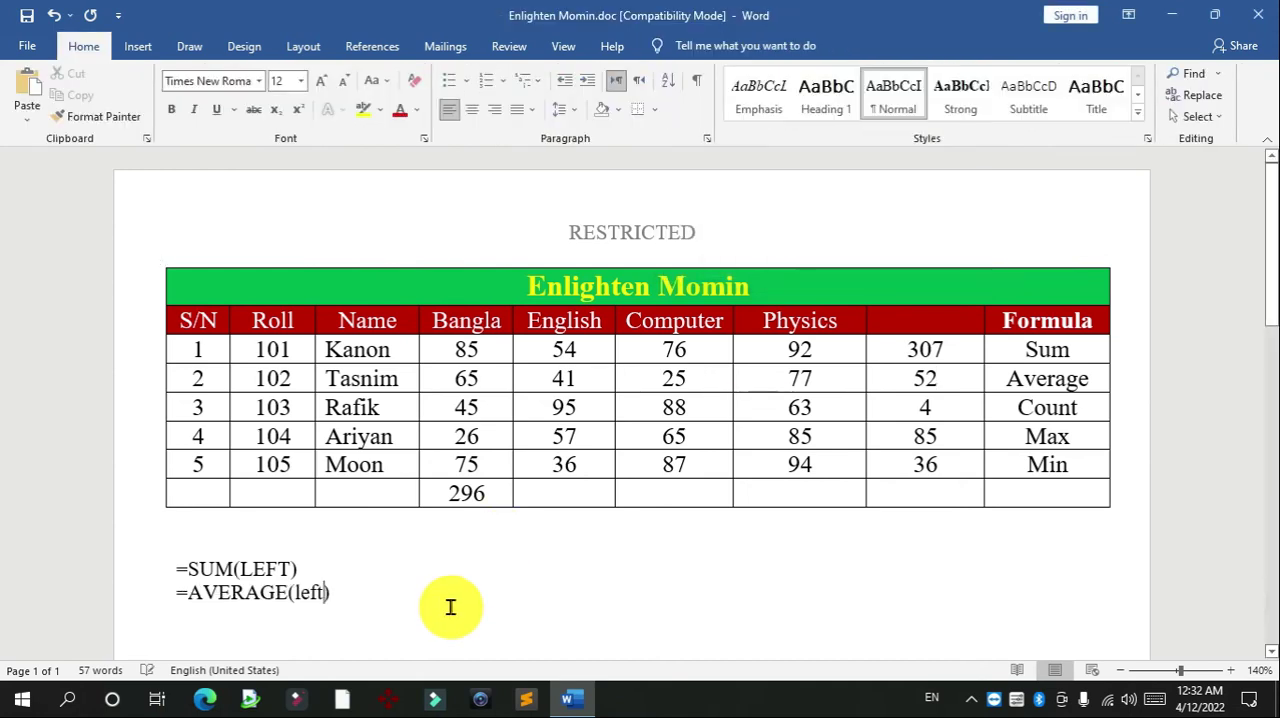
Copy the formula =COUNT(LEFT) from the Count row's result cell onto a new line under the =AVERAGE(left) text
left_click(935, 408)
left_click(755, 46)
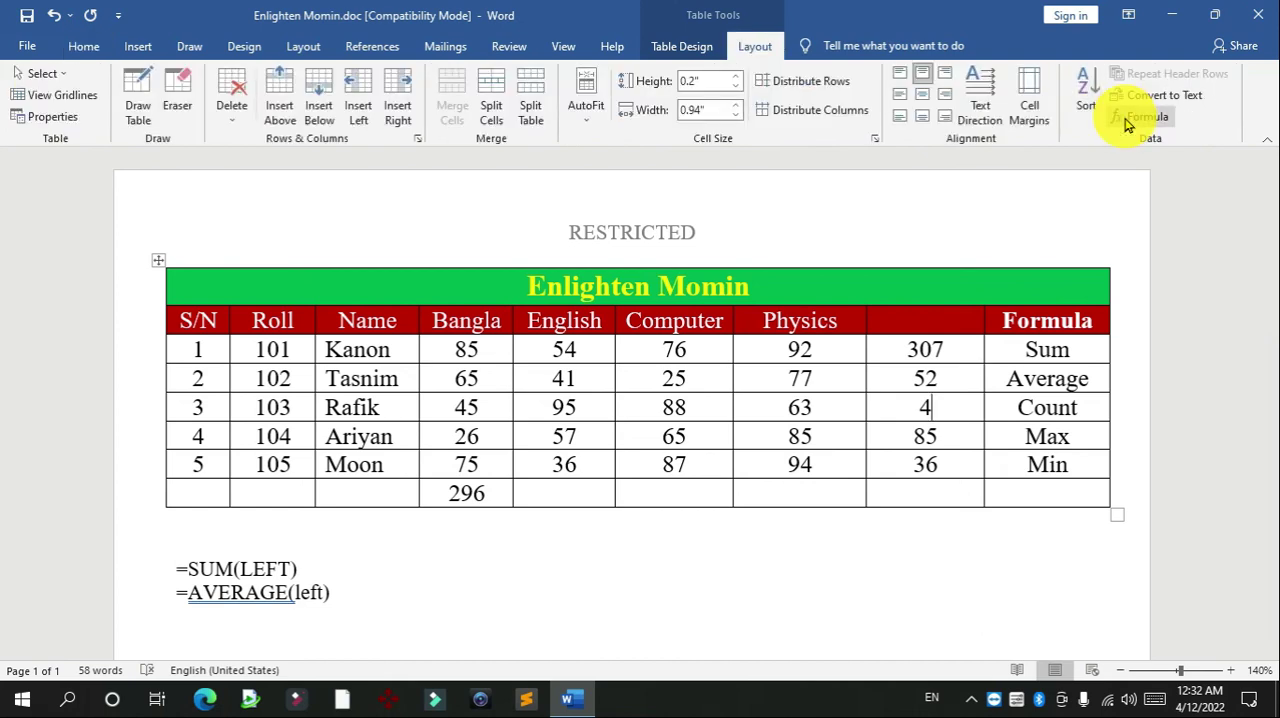
left_click(1138, 116)
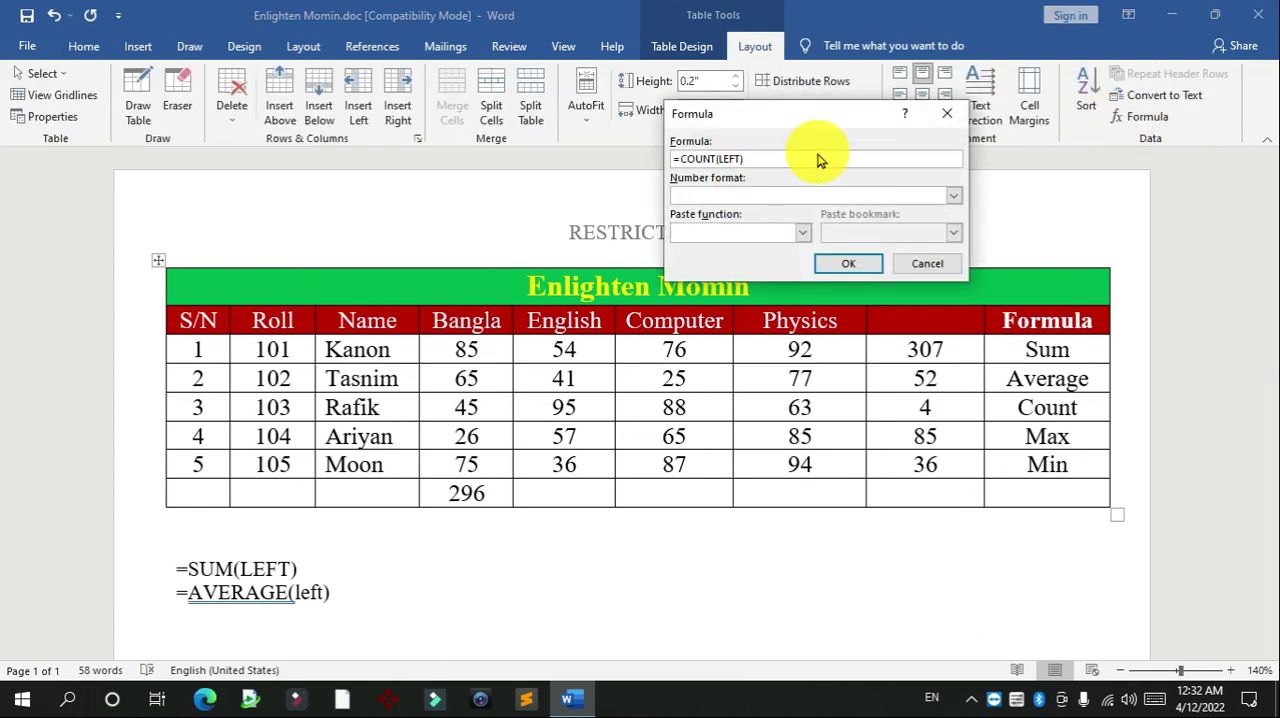
left_click_drag(818, 160, 534, 158)
key("ctrl+c")
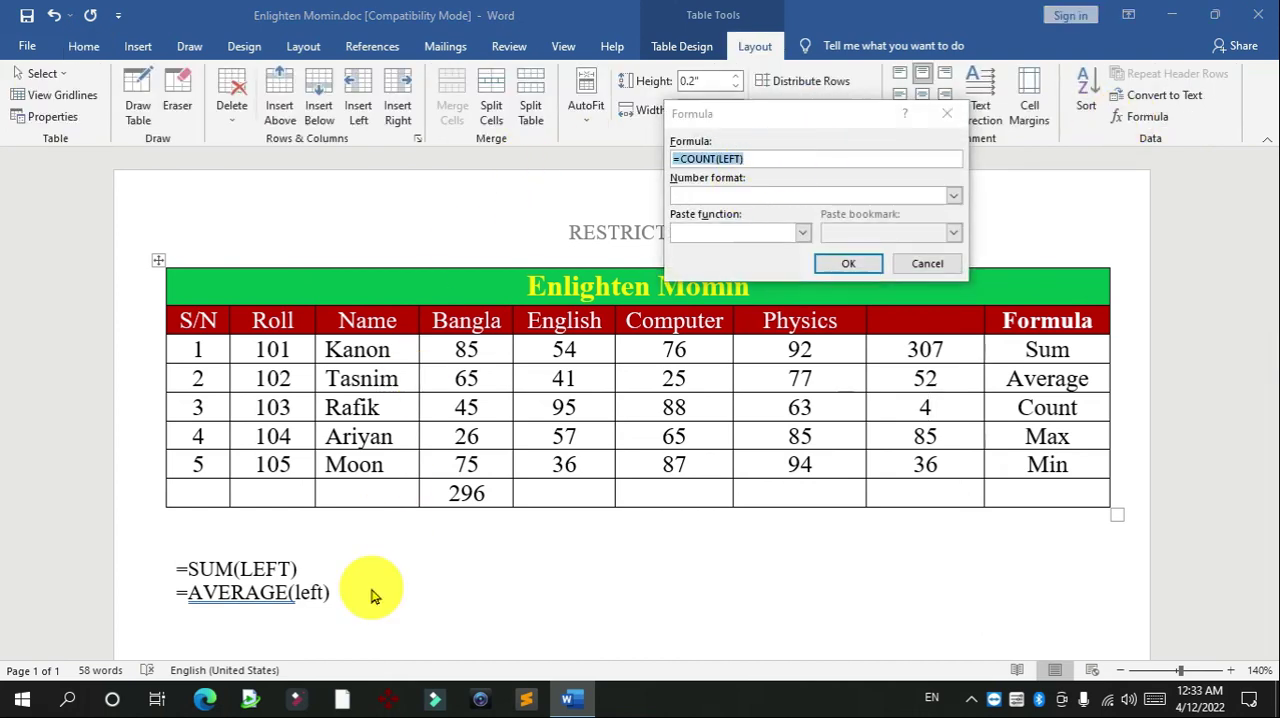
left_click(898, 268)
left_click(471, 594)
key("Return")
key("ctrl+v")
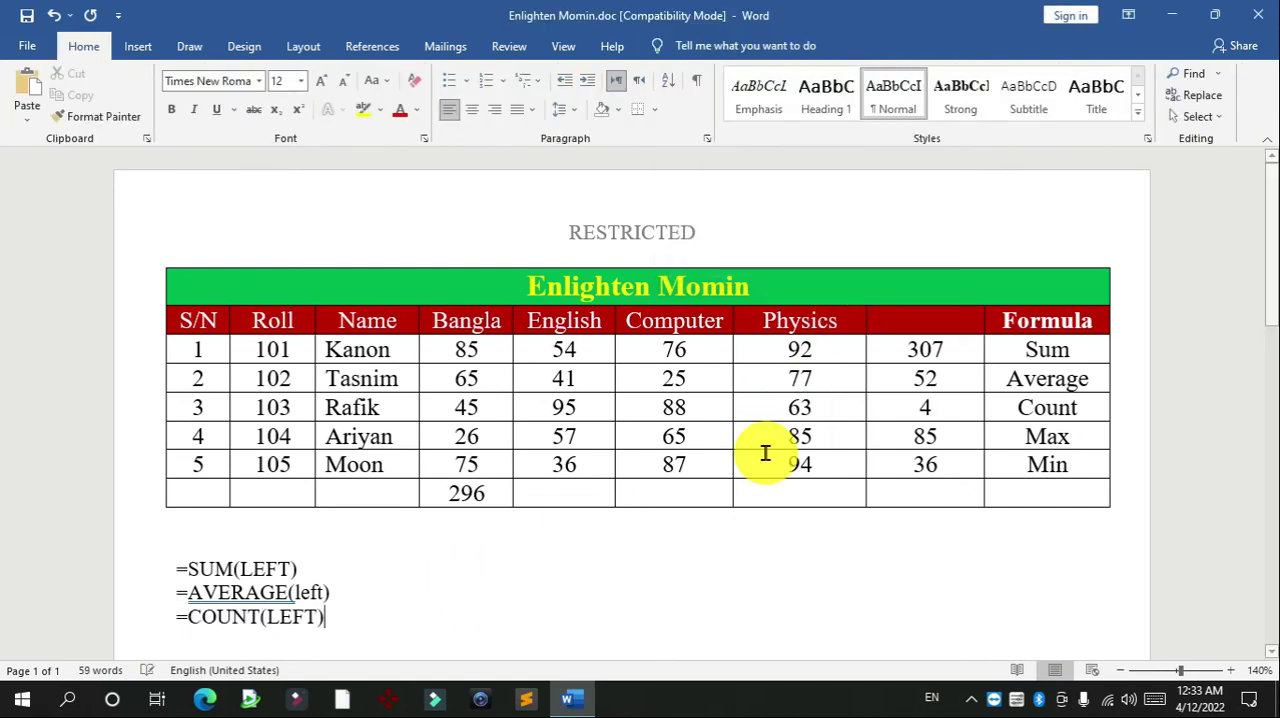
Copy the formula =MAX(LEFT) from the Max row's result cell onto a new line under the =COUNT(LEFT) text
left_click(938, 436)
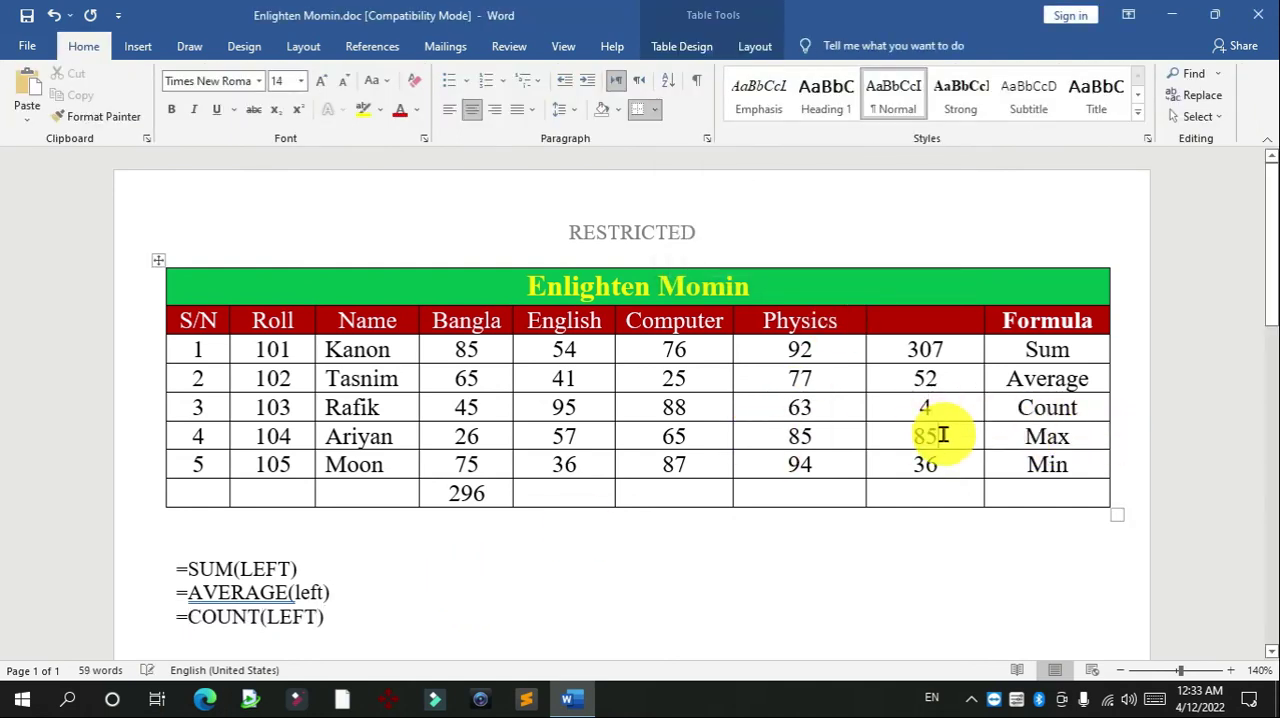
left_click(760, 46)
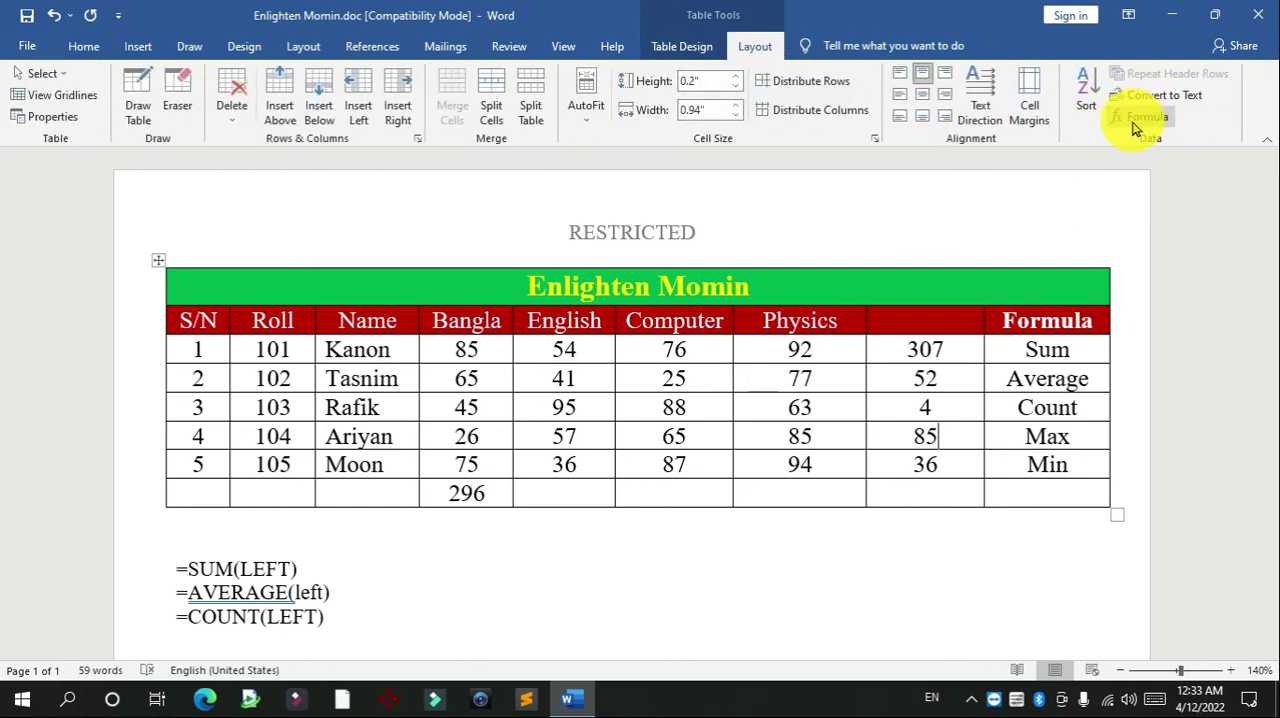
left_click(1141, 124)
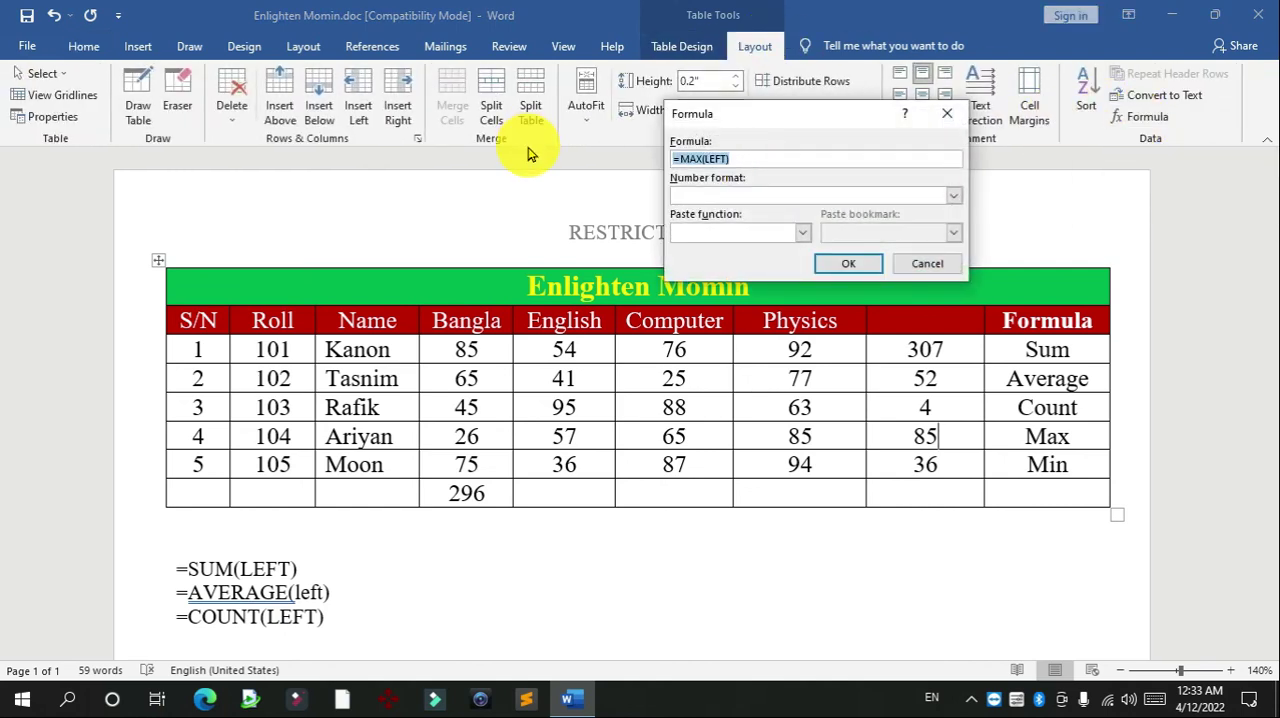
left_click(938, 262)
left_click(383, 621)
key("Return")
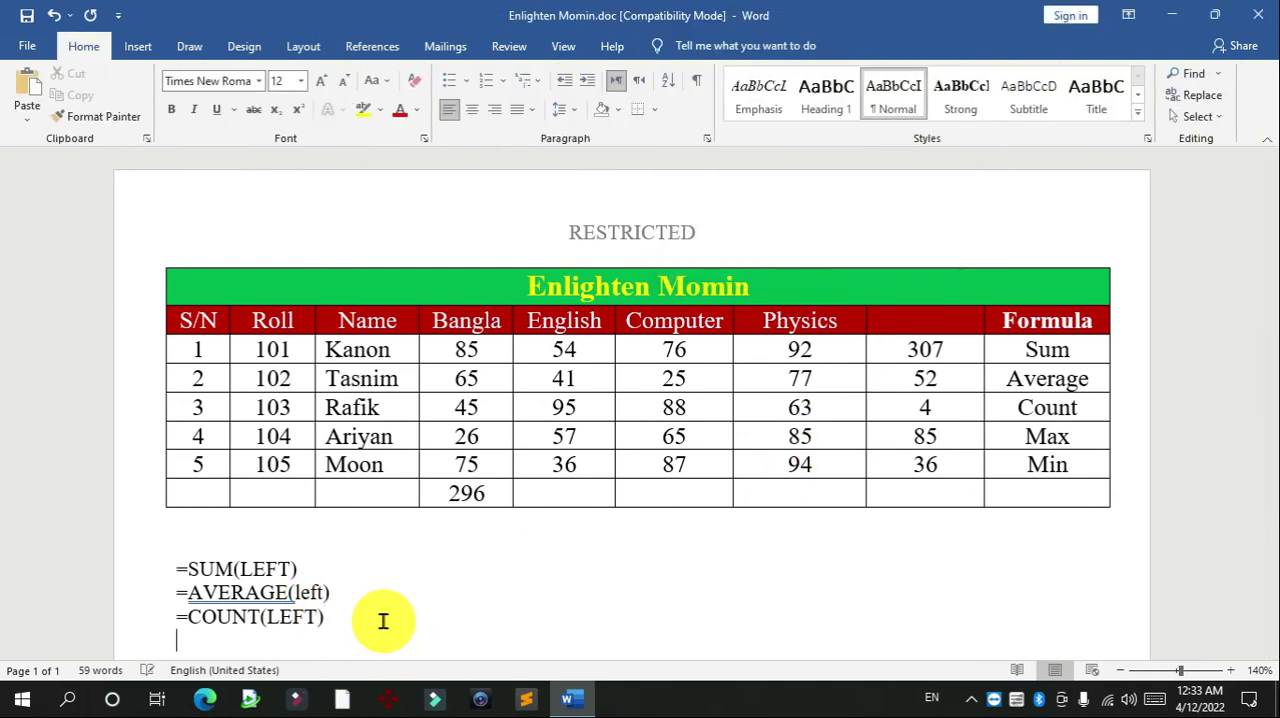
Copy the formula =MIN(LEFT) from the Min row's result cell onto a new line under the =MAX(LEFT) text
left_click(940, 460)
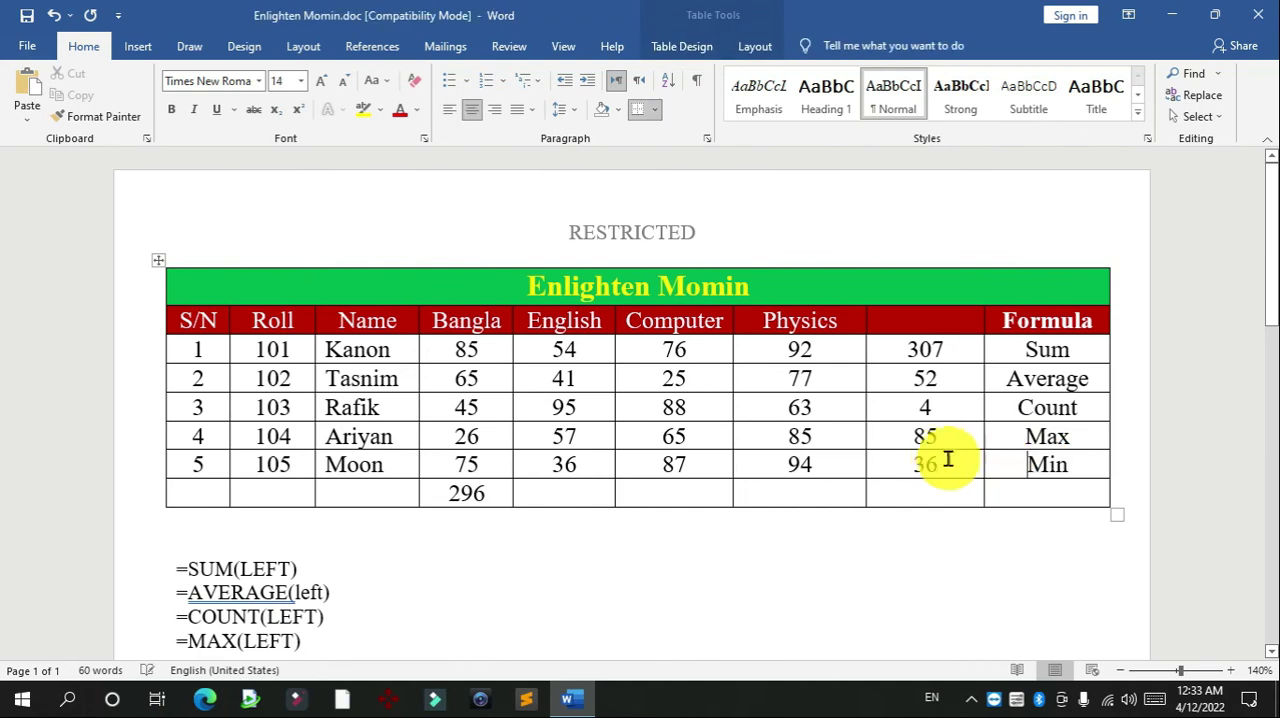
left_click(755, 46)
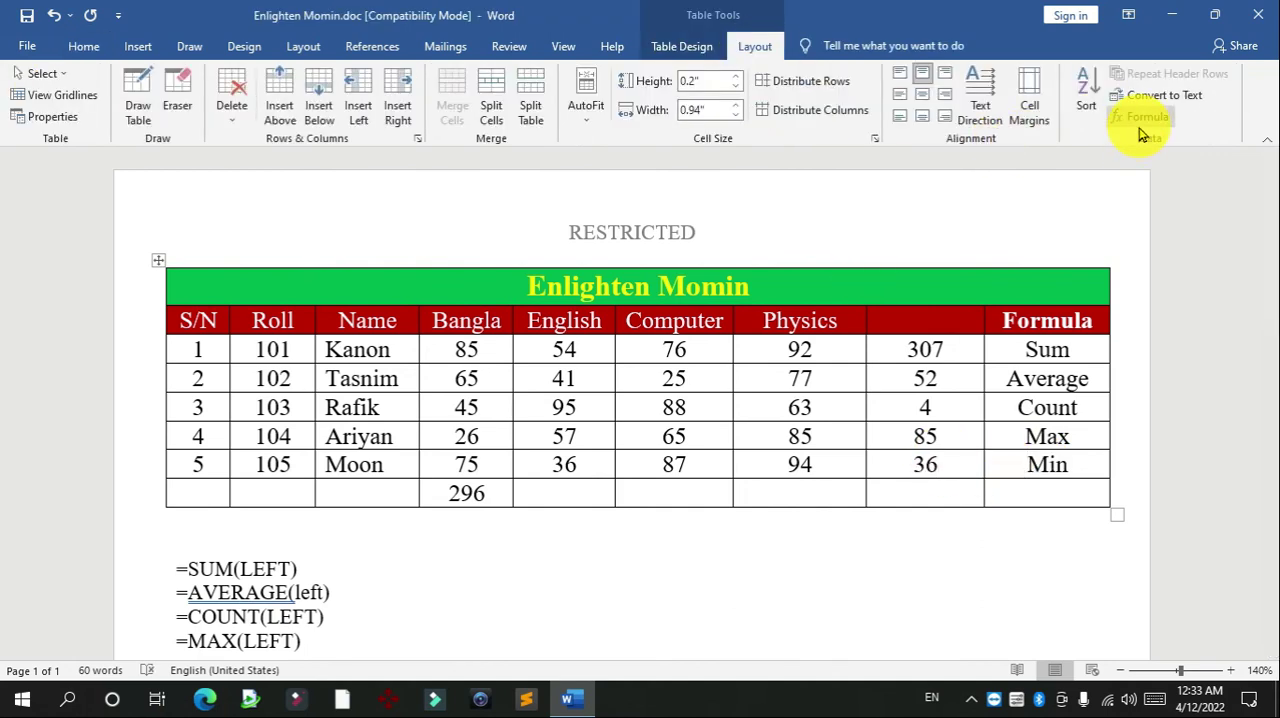
left_click(1143, 118)
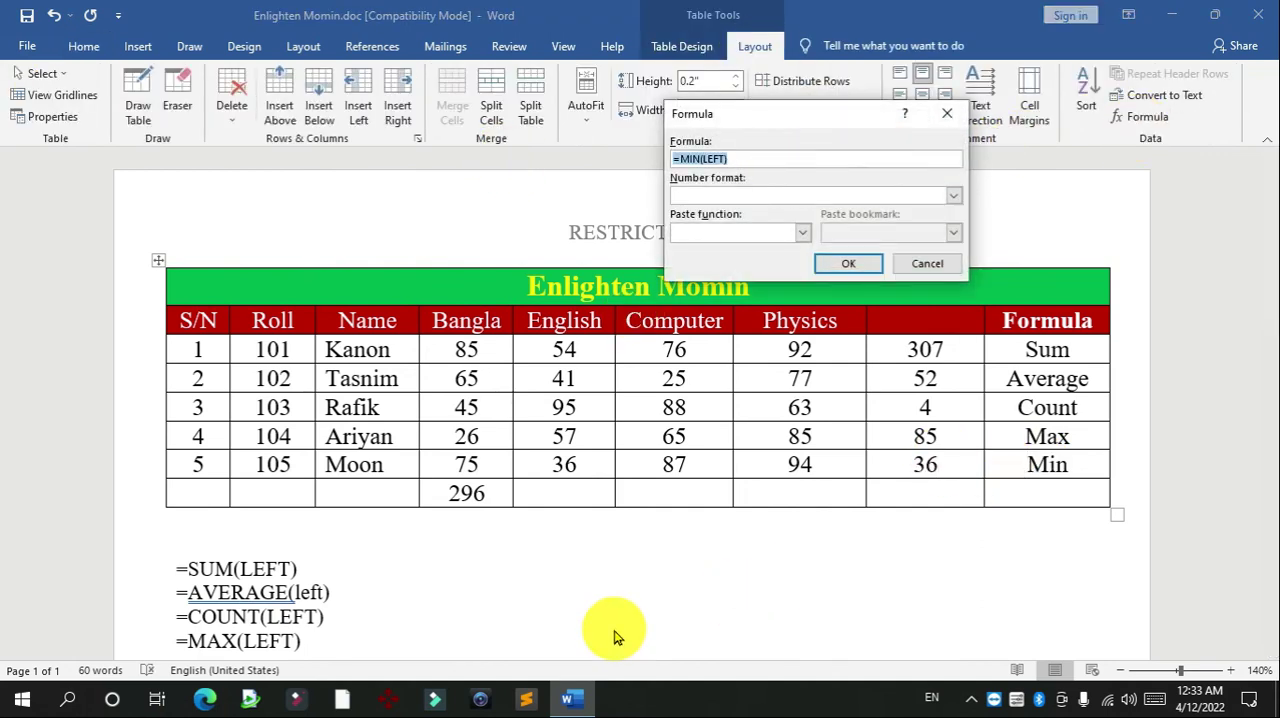
left_click(930, 263)
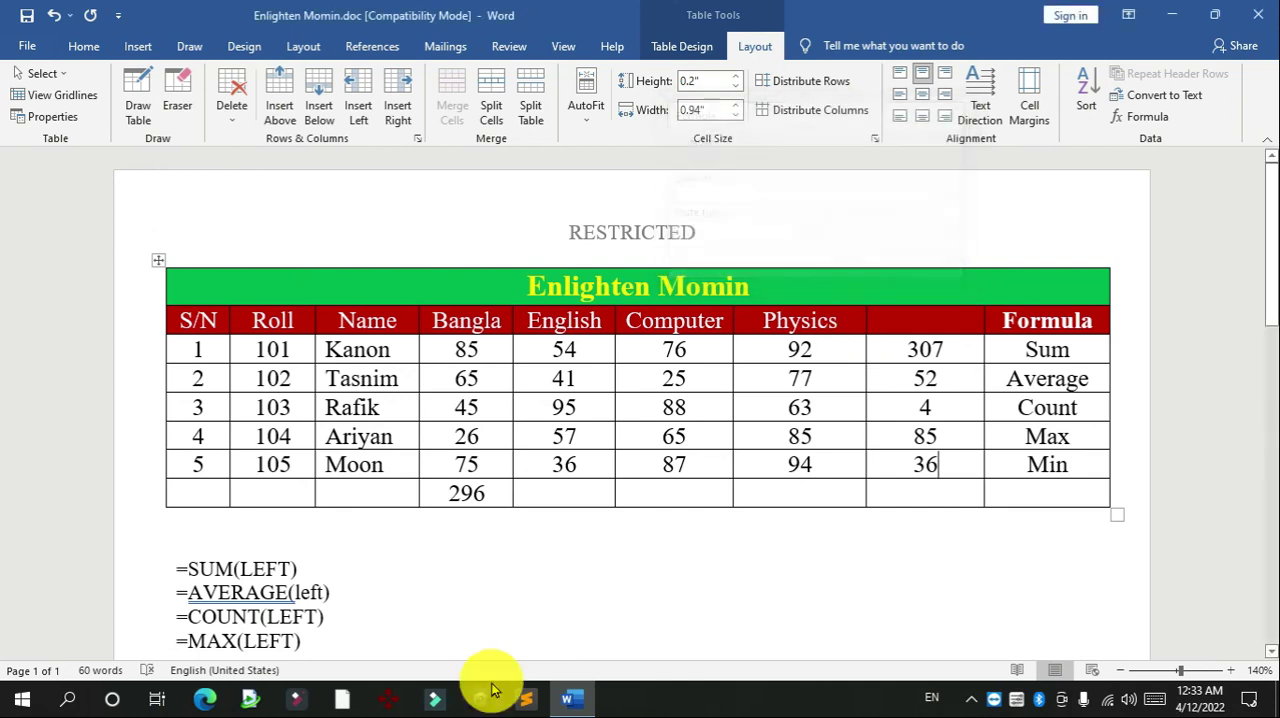
left_click(405, 620)
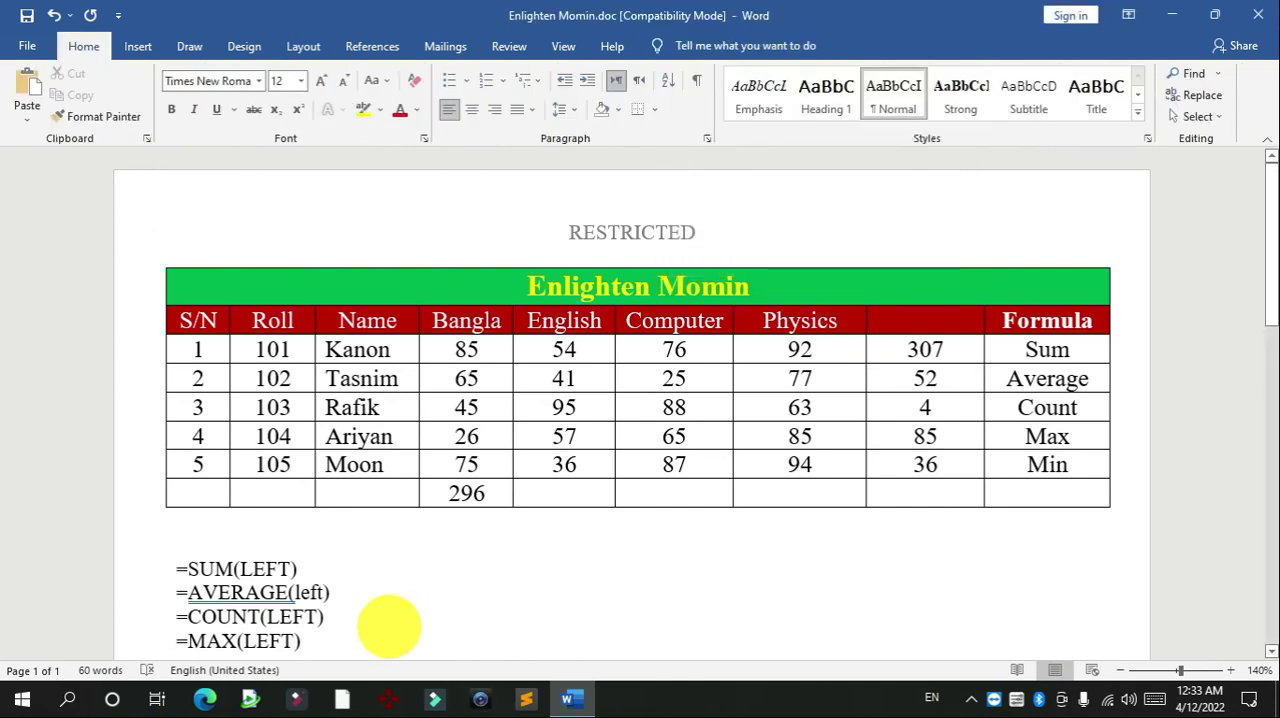
key("Return")
type("=MIN(LEFT)")
left_click(643, 552)
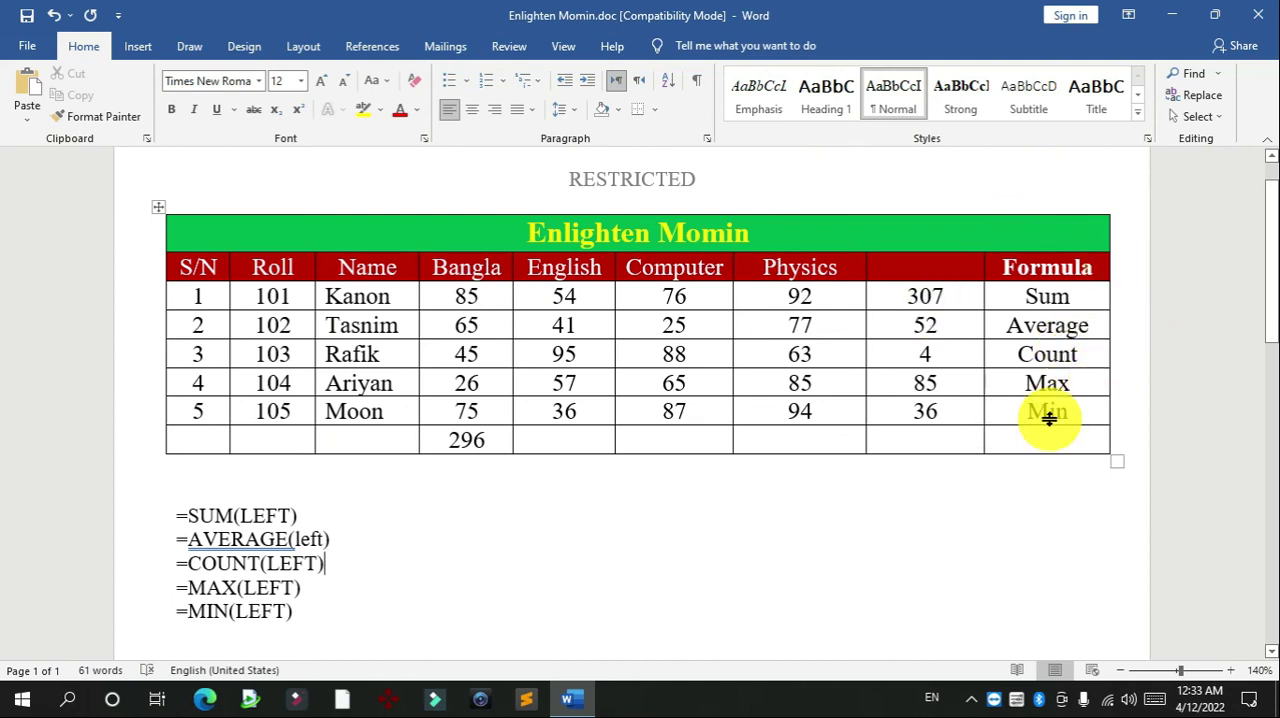
Highlight the "left" argument in the AVERAGE formula text to examine it, and show the desktop
double_click(312, 539)
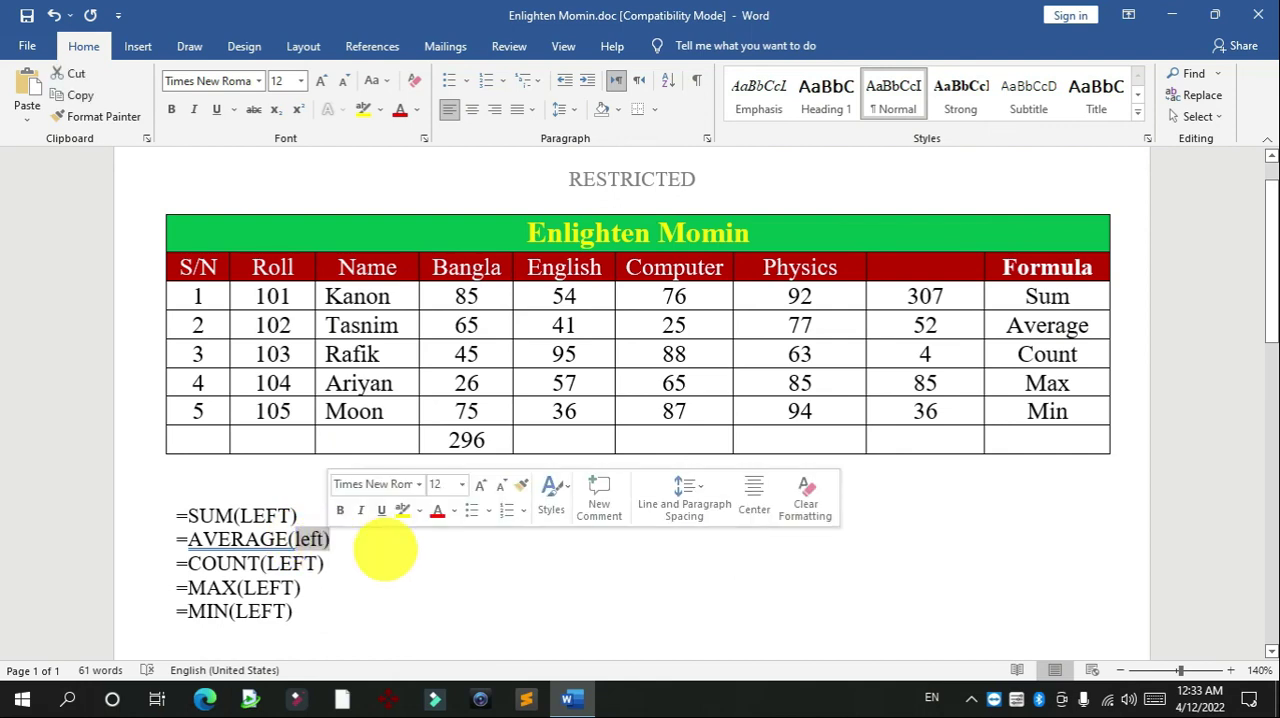
left_click(439, 625)
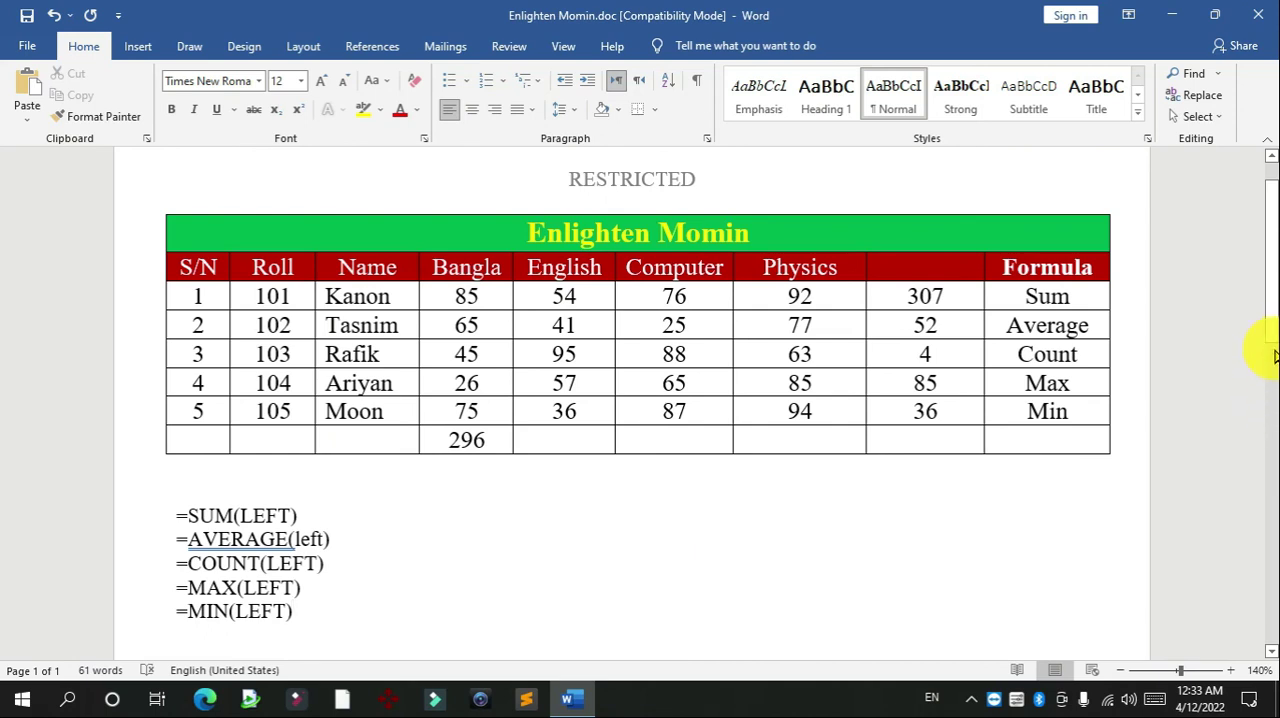
left_click_drag(1270, 330, 1258, 306)
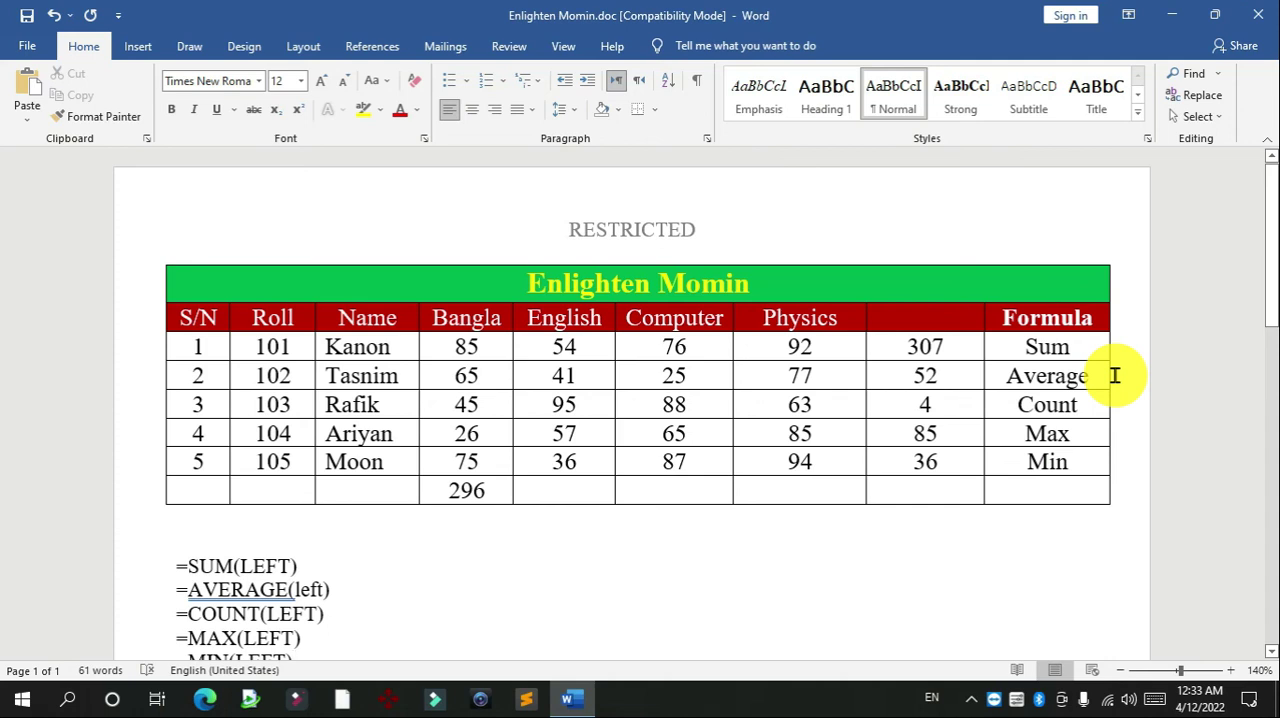
key("super+d")
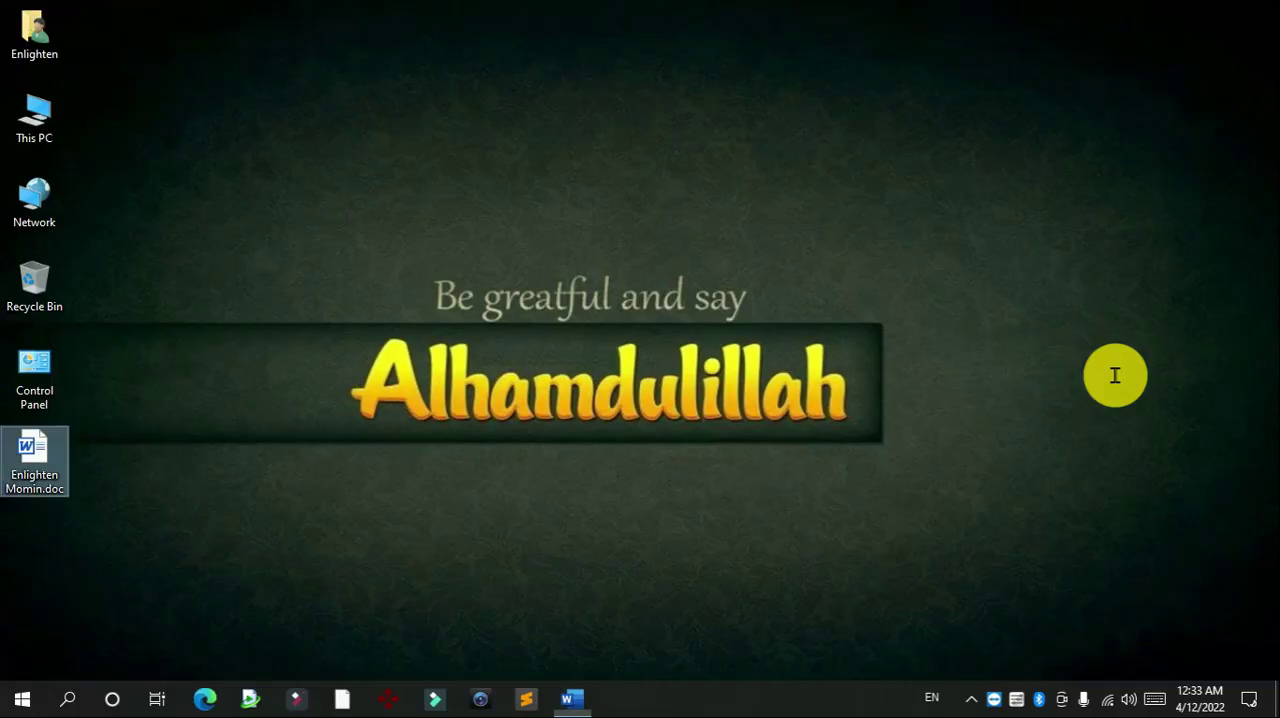